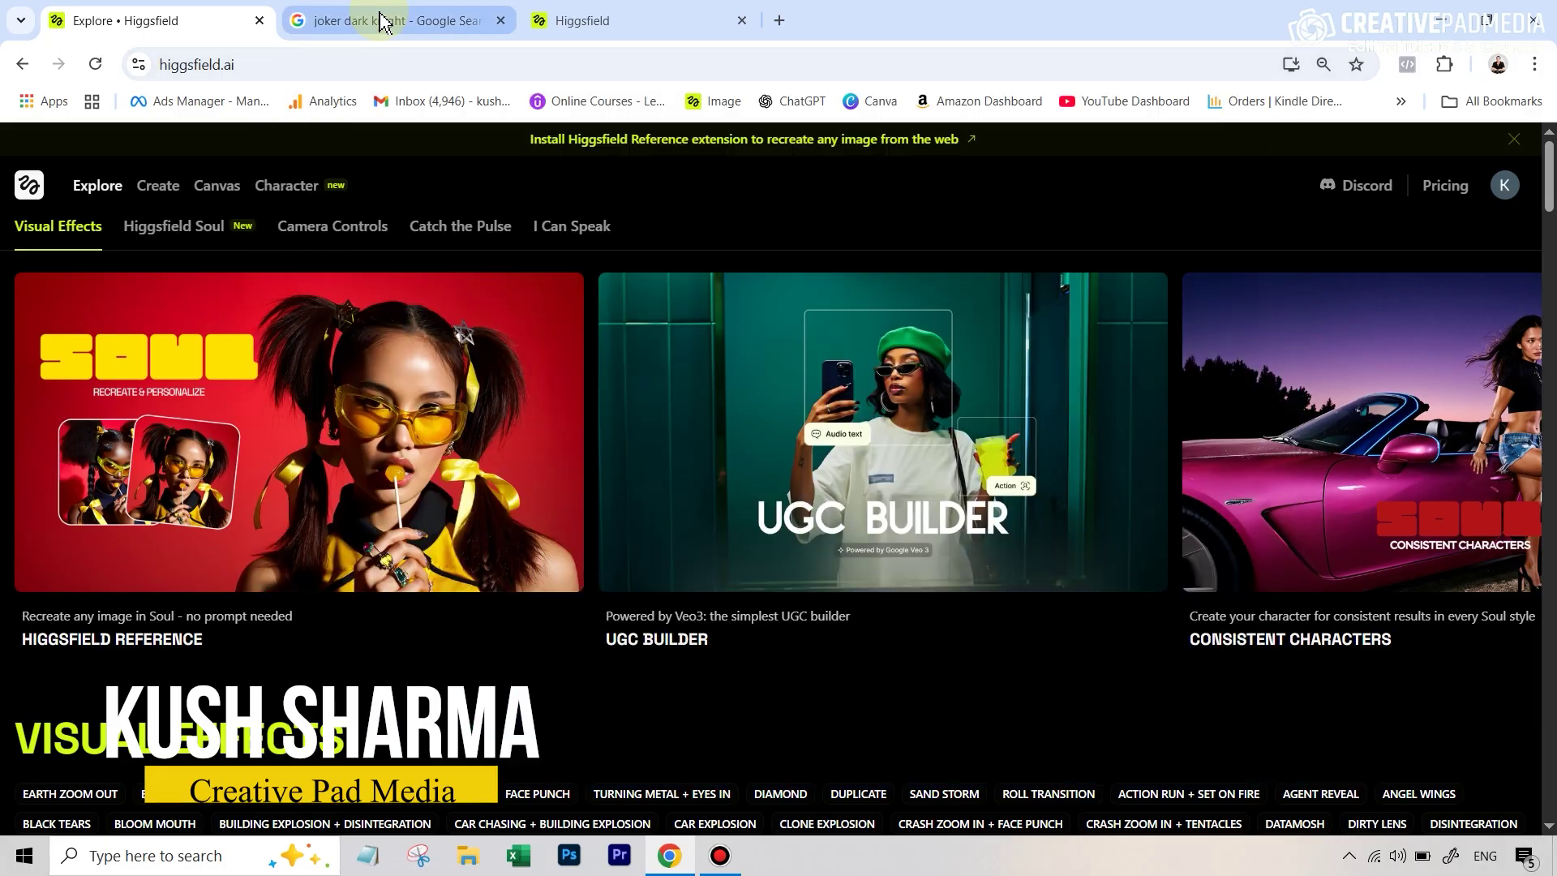
Step: Send the Dark Knight Joker image to Higgsfield Reference, generate it, and view the Higgsfield tab
click(383, 22)
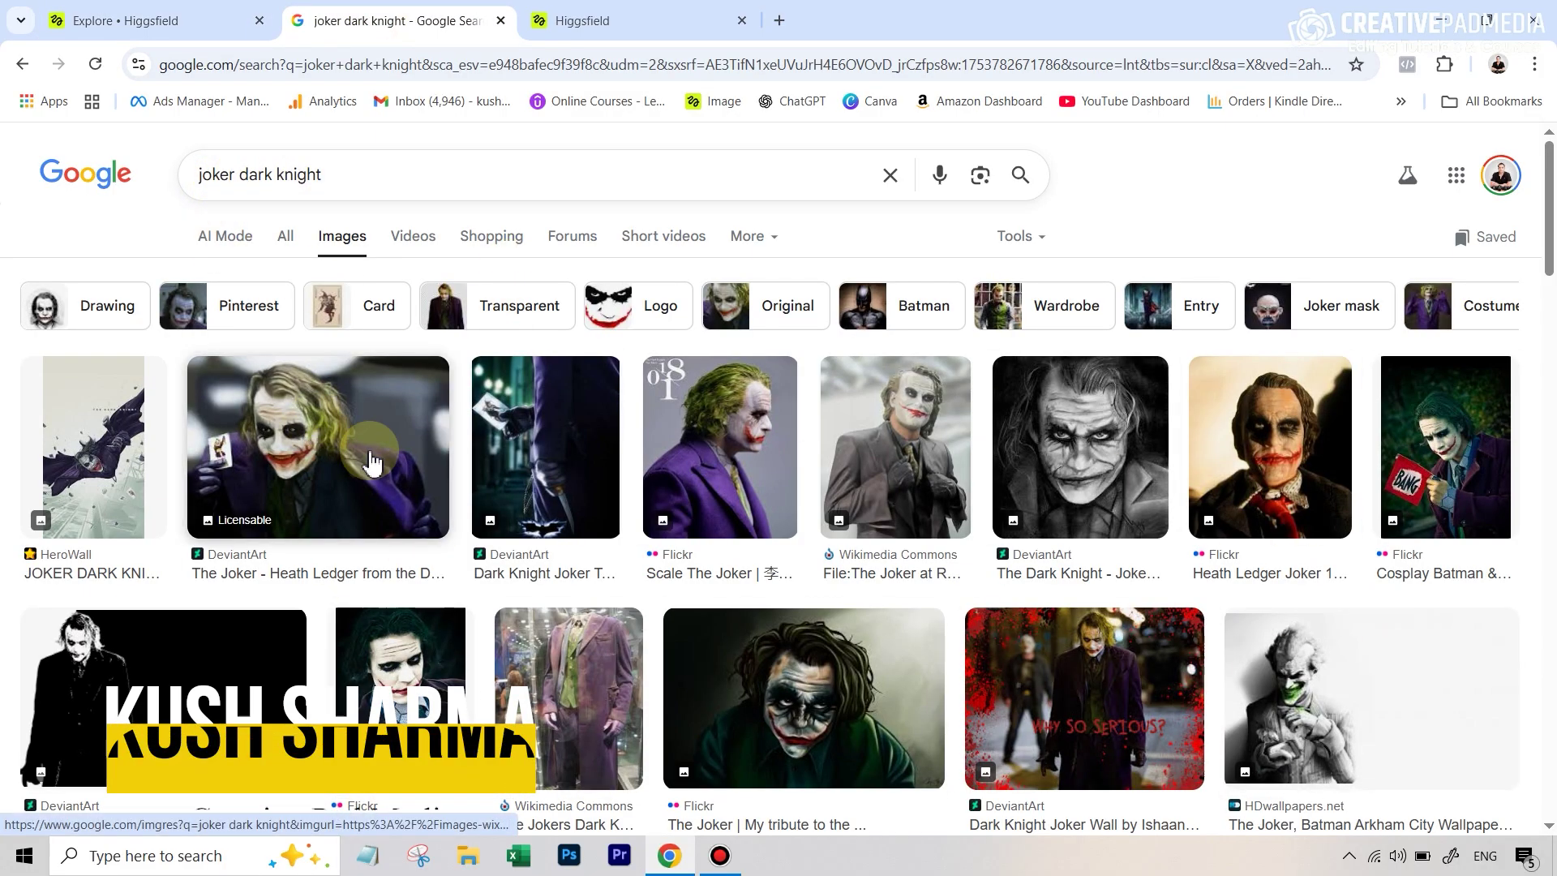
right_click(350, 420)
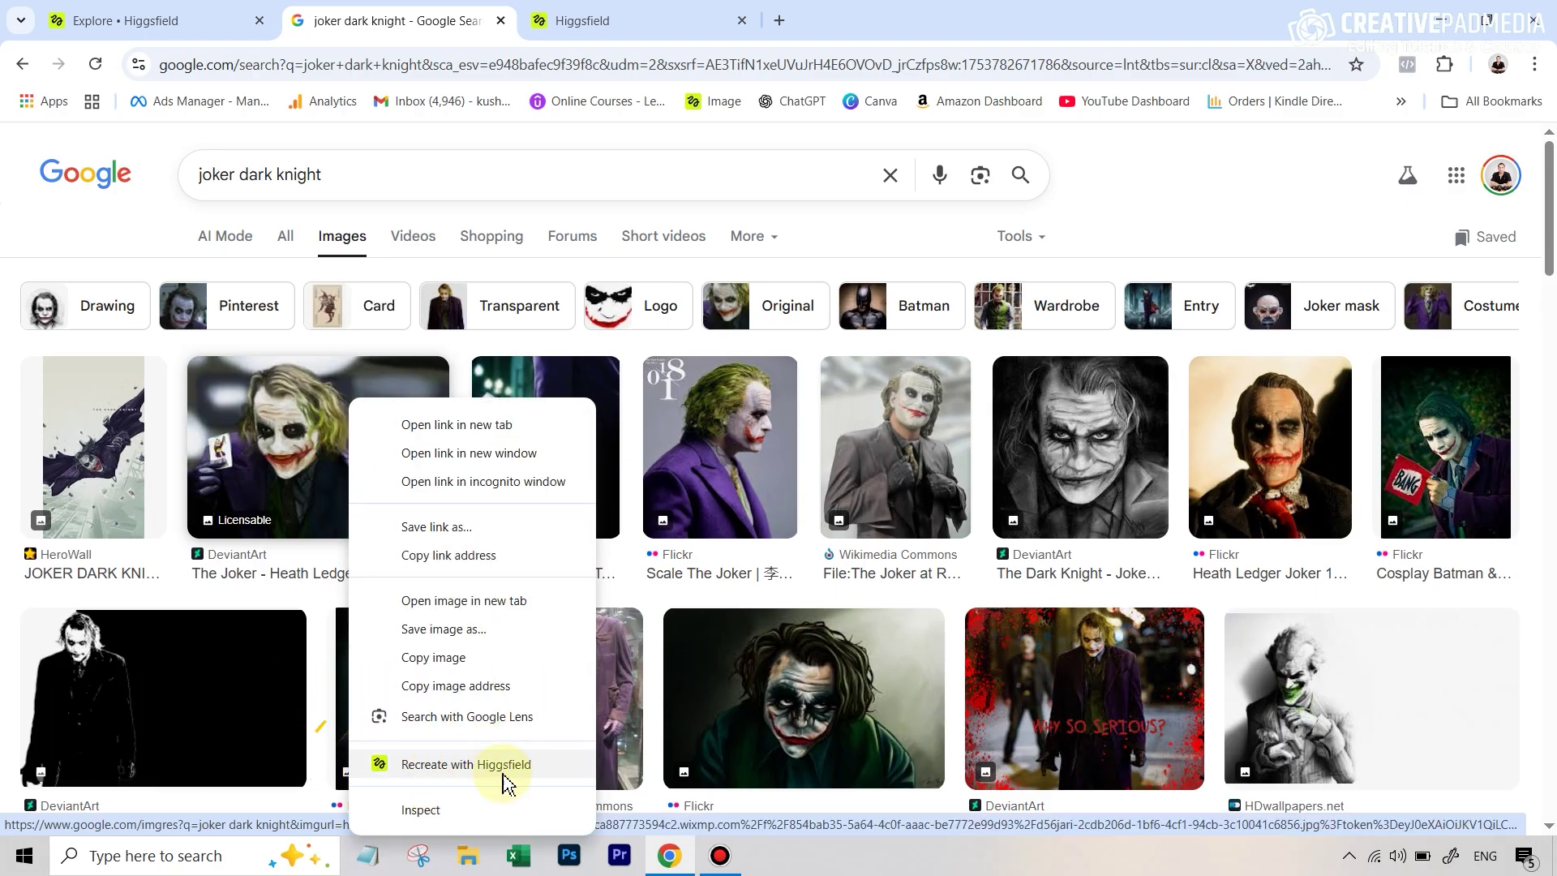
click(466, 765)
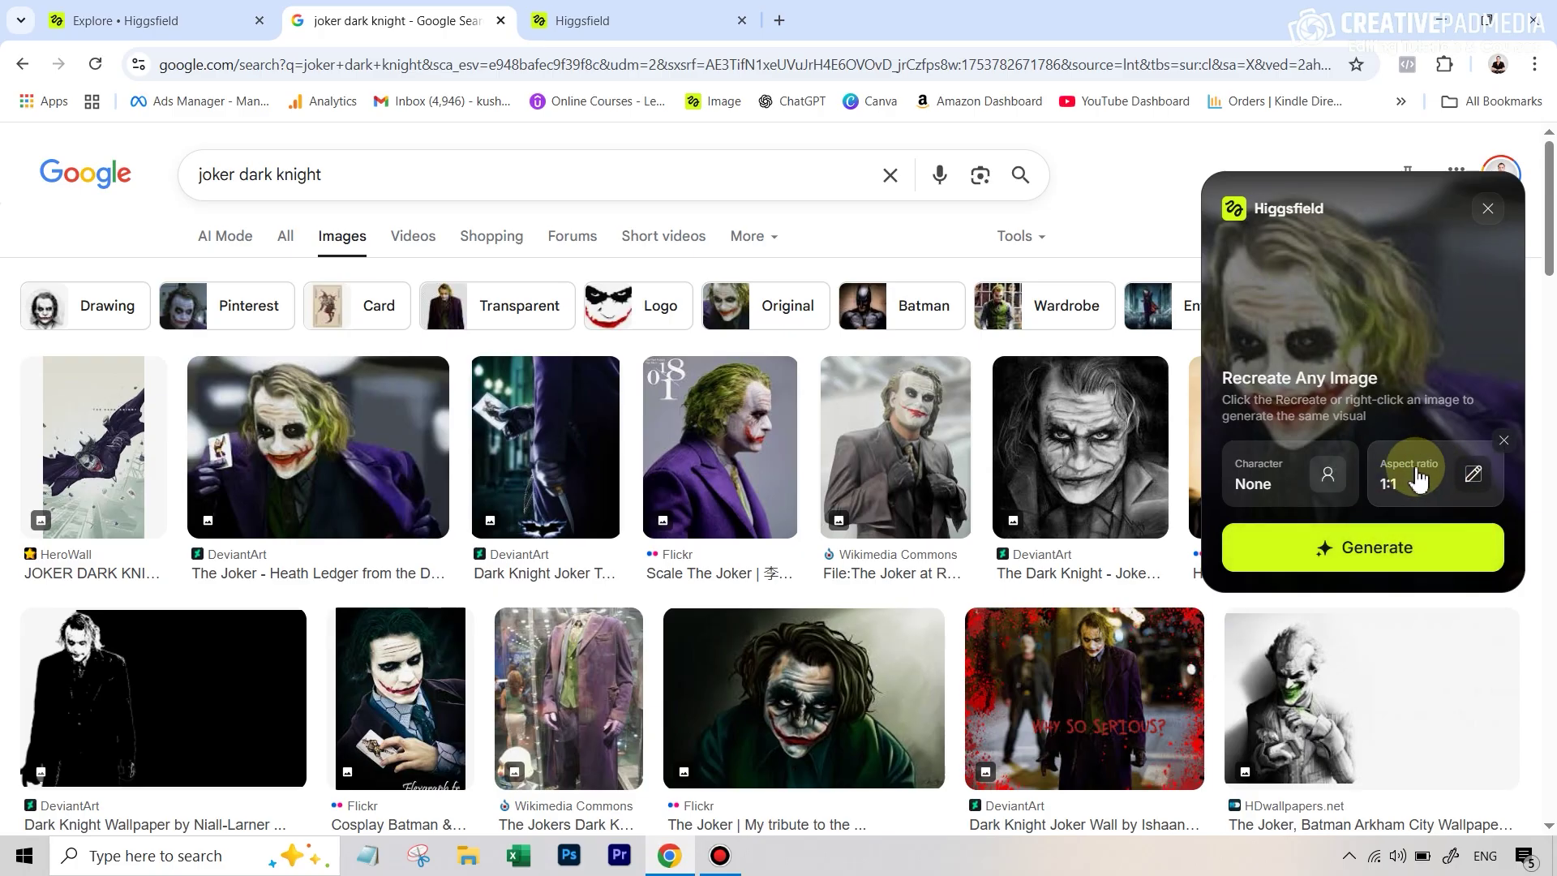
click(1356, 565)
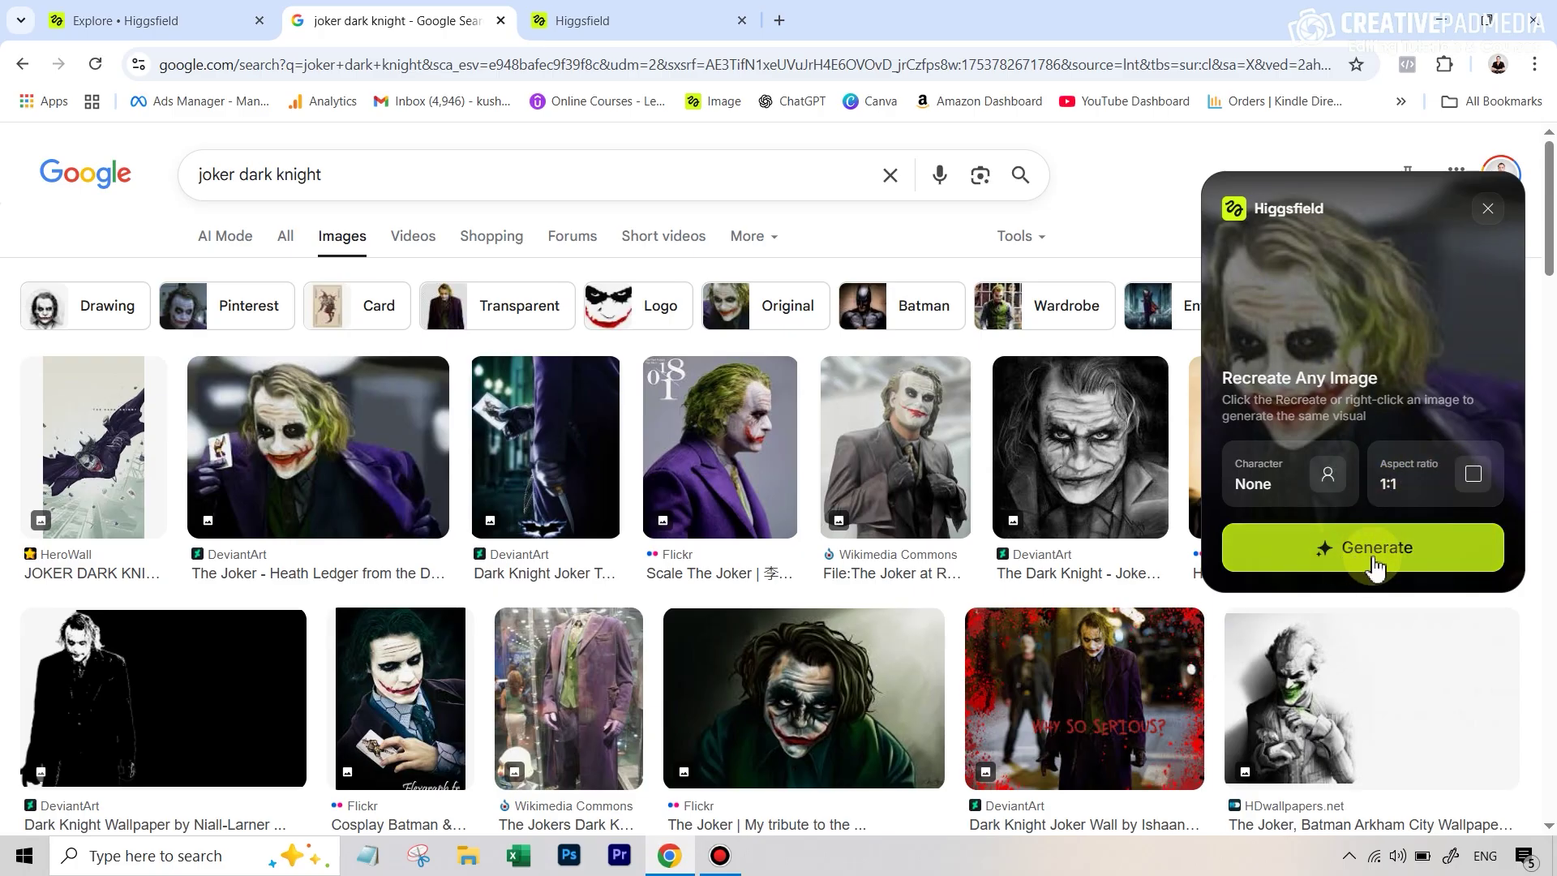
click(586, 33)
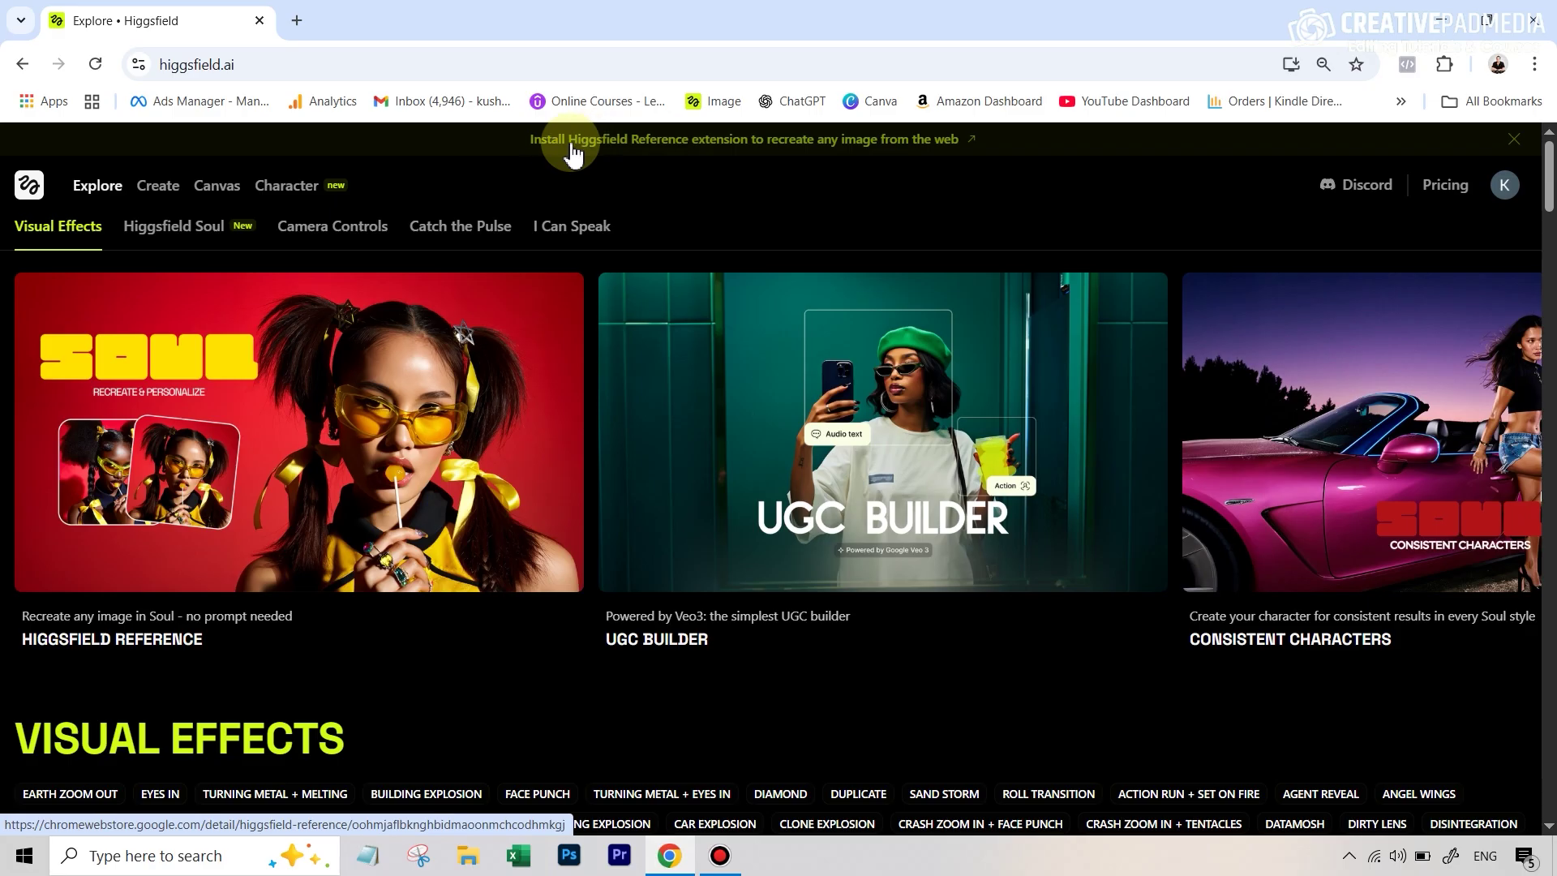
Step: Scroll to the Explore footer and open the Reference Extension's Chrome Web Store listing
scroll(863, 213, down, 1)
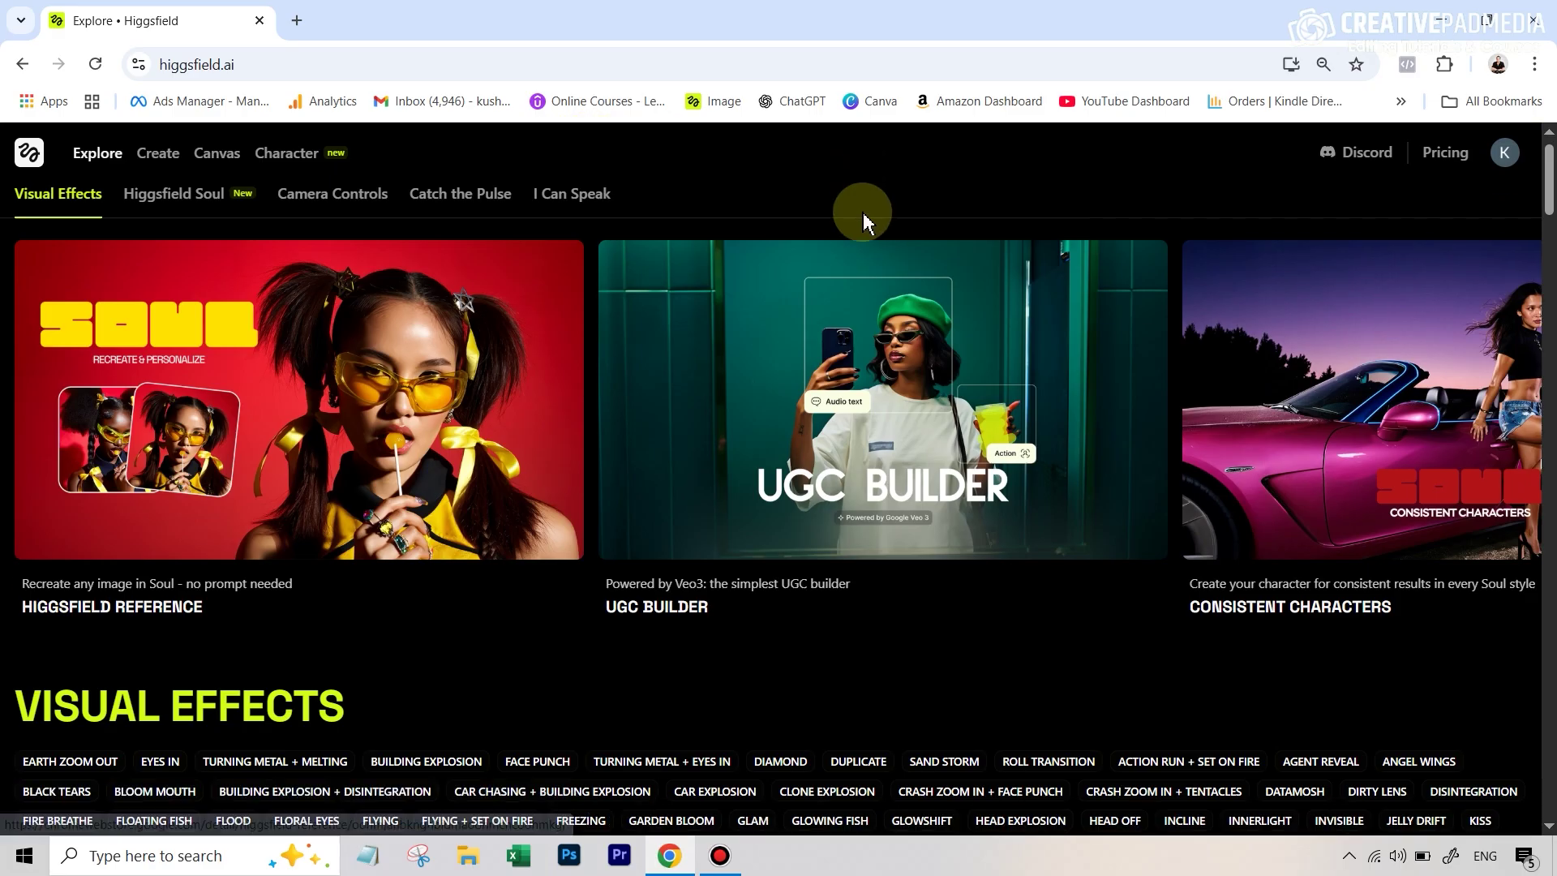
scroll(863, 212, down, 5)
drag(1548, 192, 1547, 779)
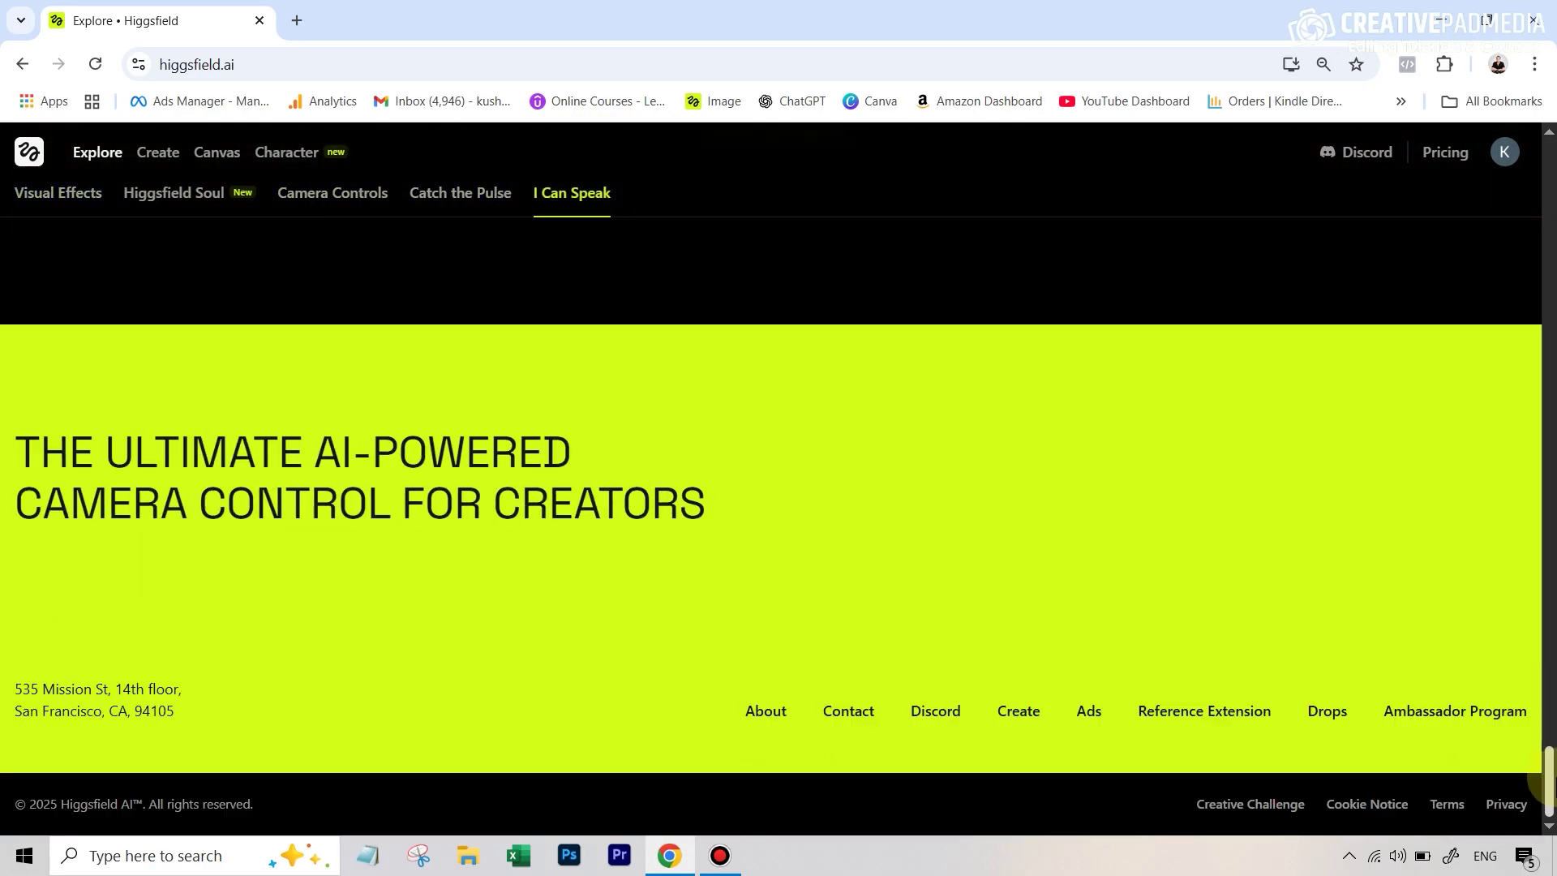
click(1205, 727)
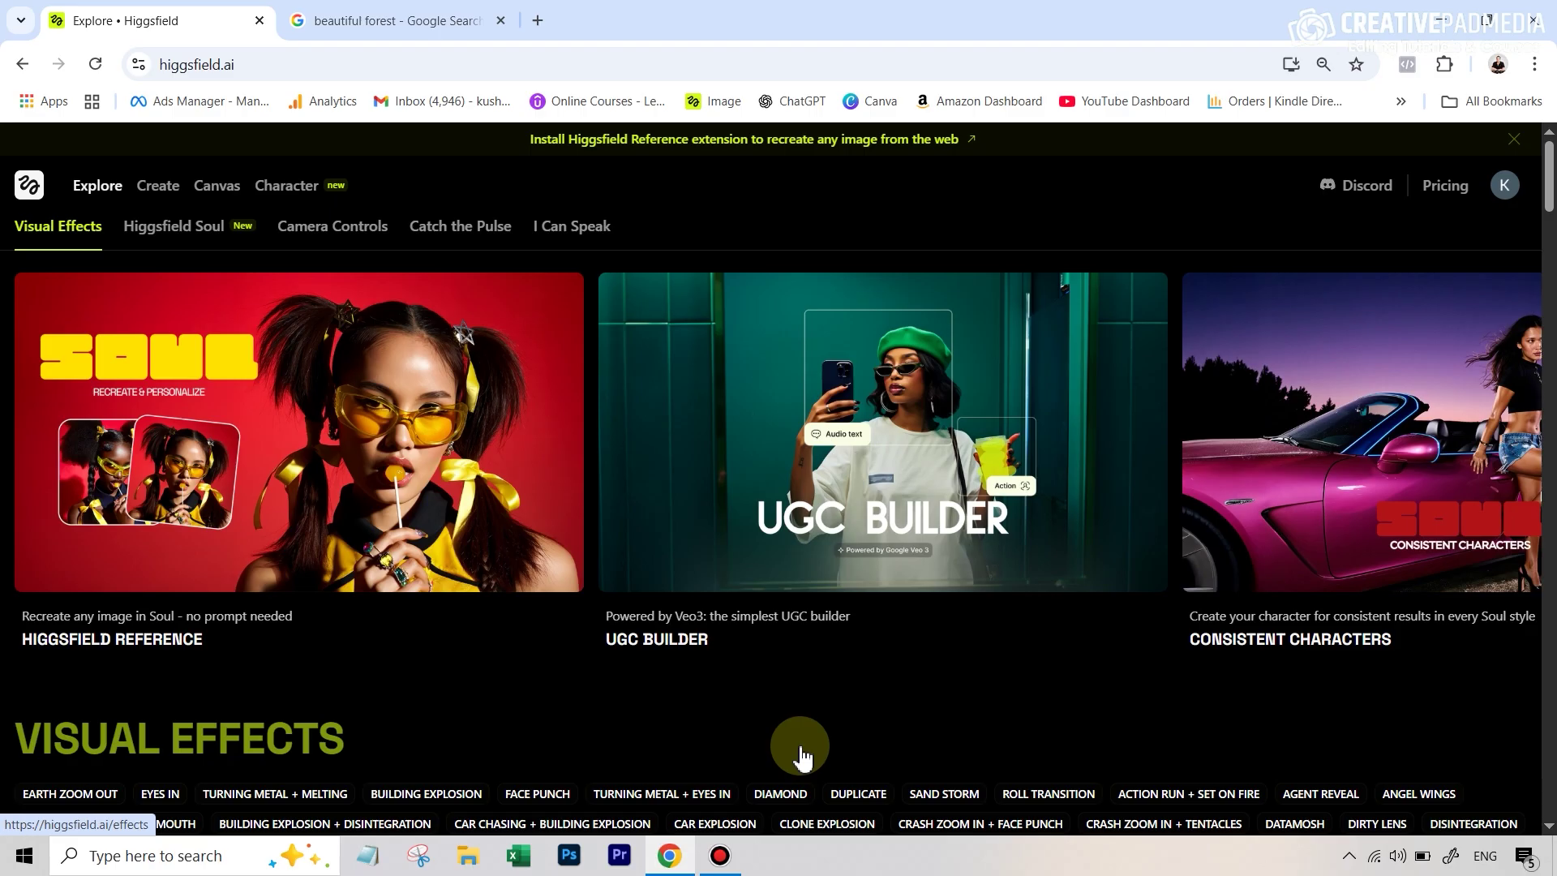
Step: Recreate the mossy waterfall forest photo at a 16:9 aspect ratio and open the new generation
click(375, 21)
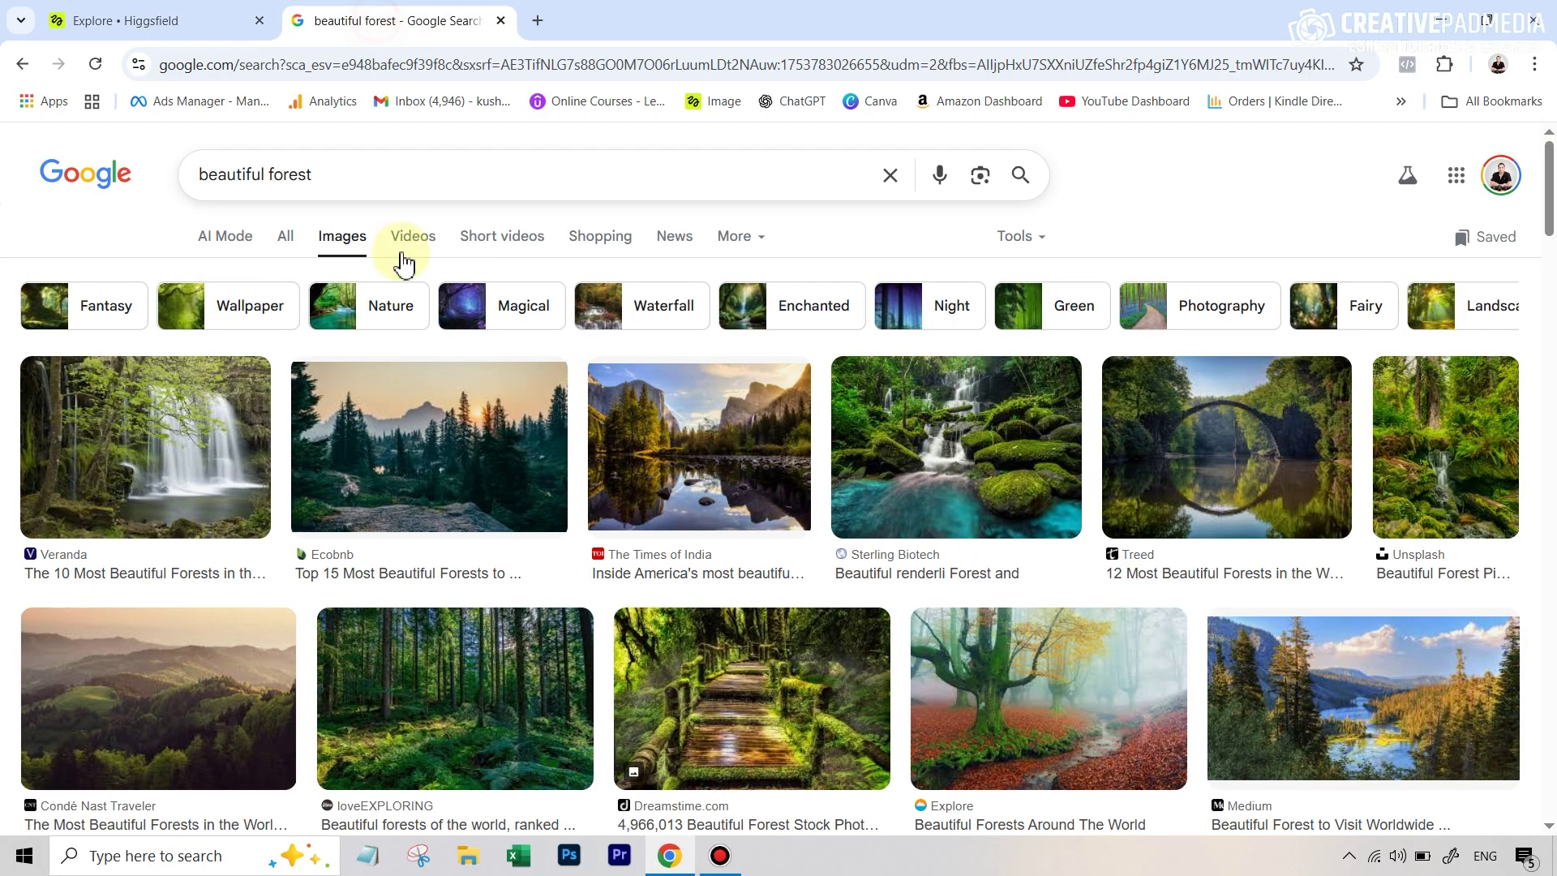
right_click(974, 407)
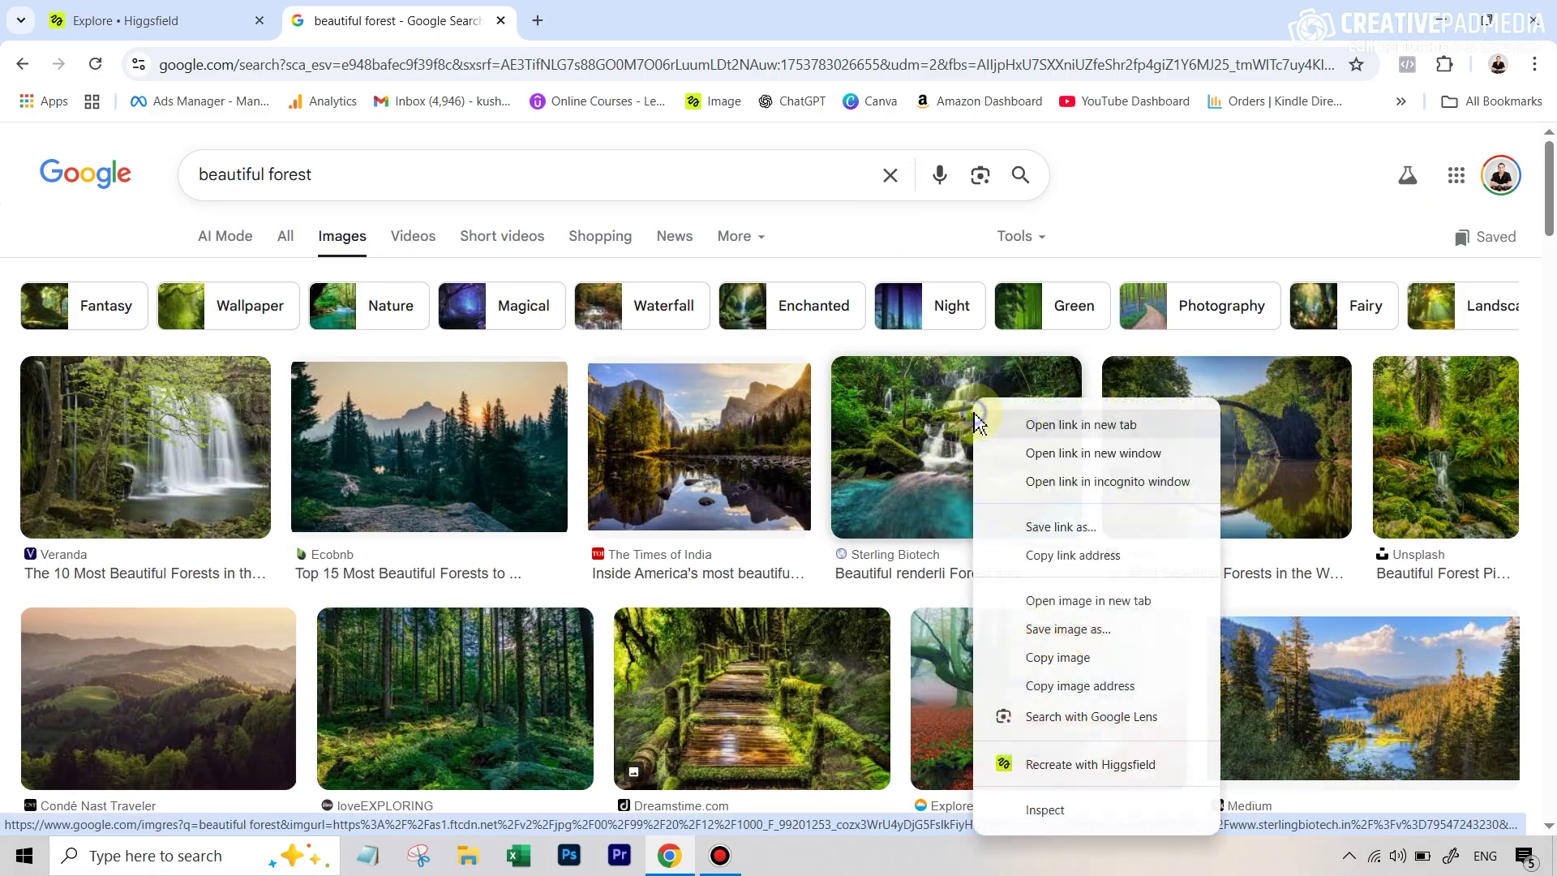
click(1060, 767)
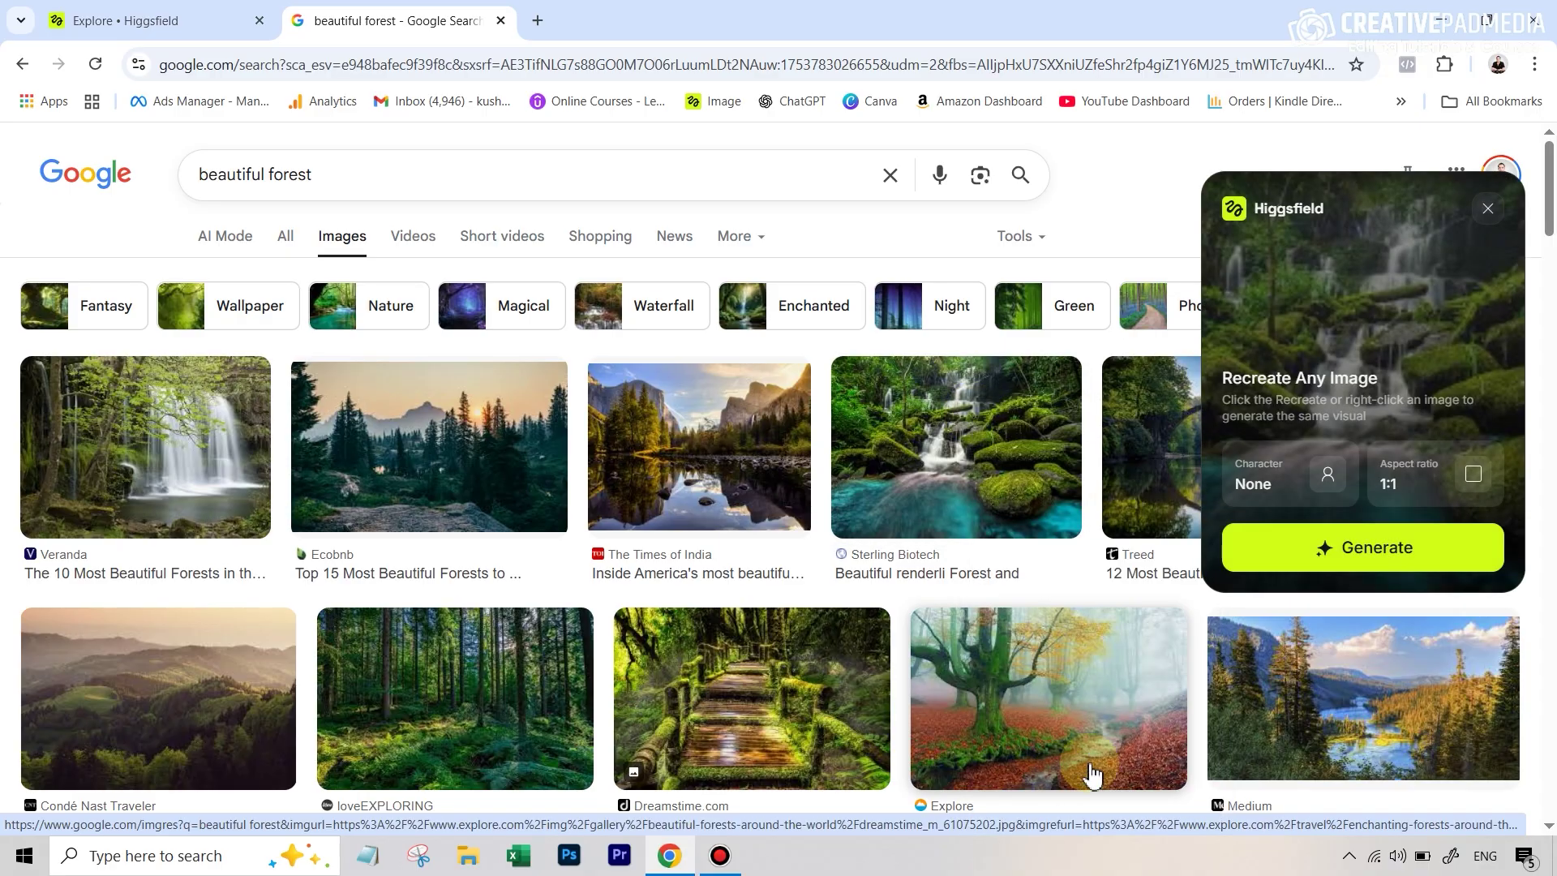
click(1427, 473)
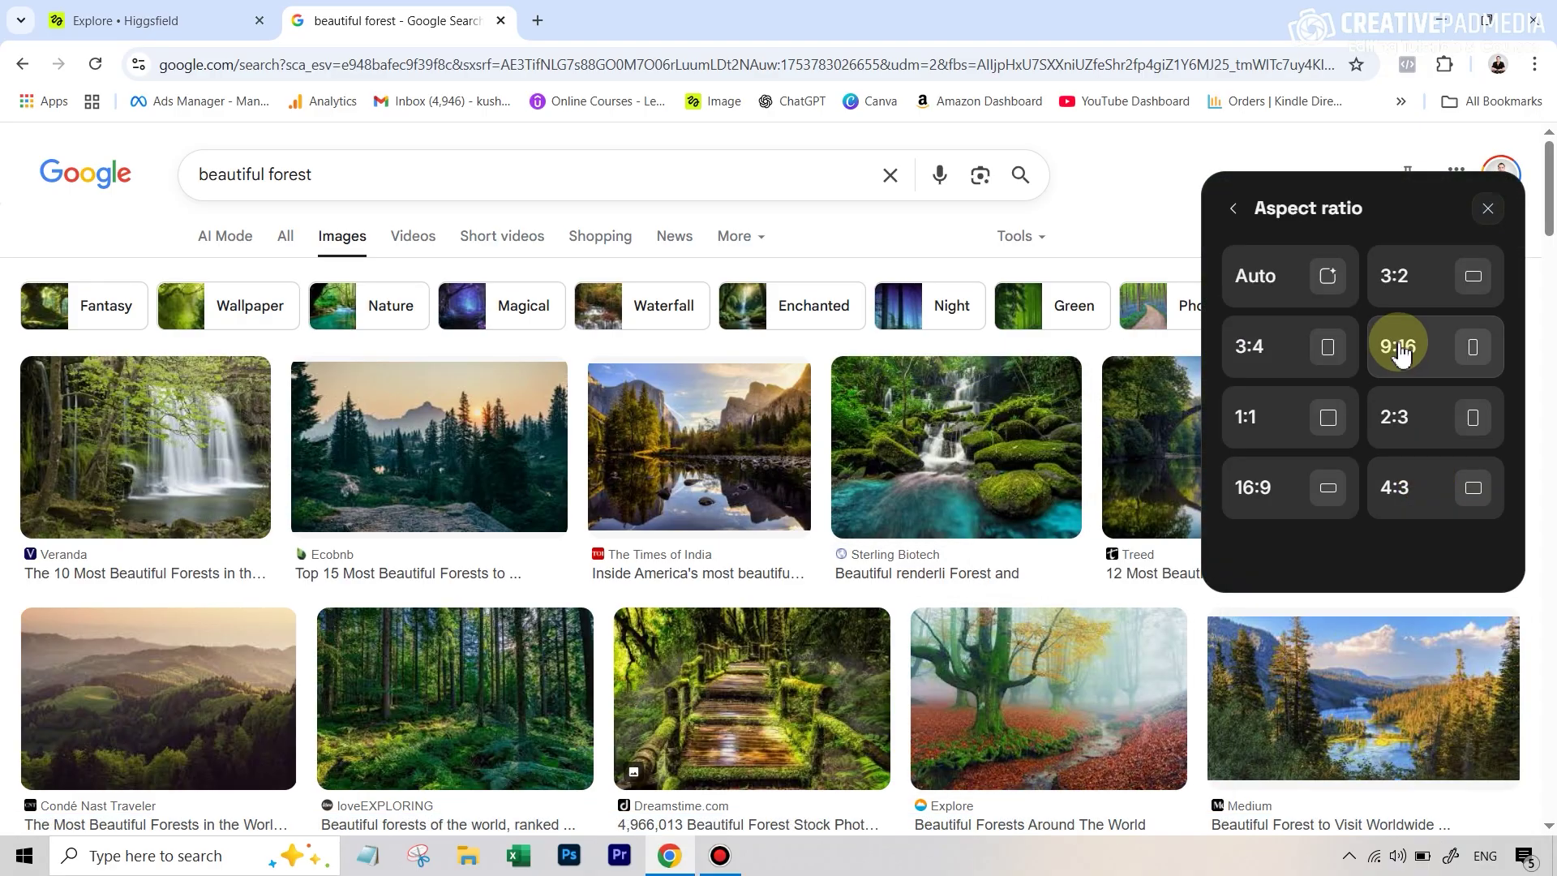
click(1253, 486)
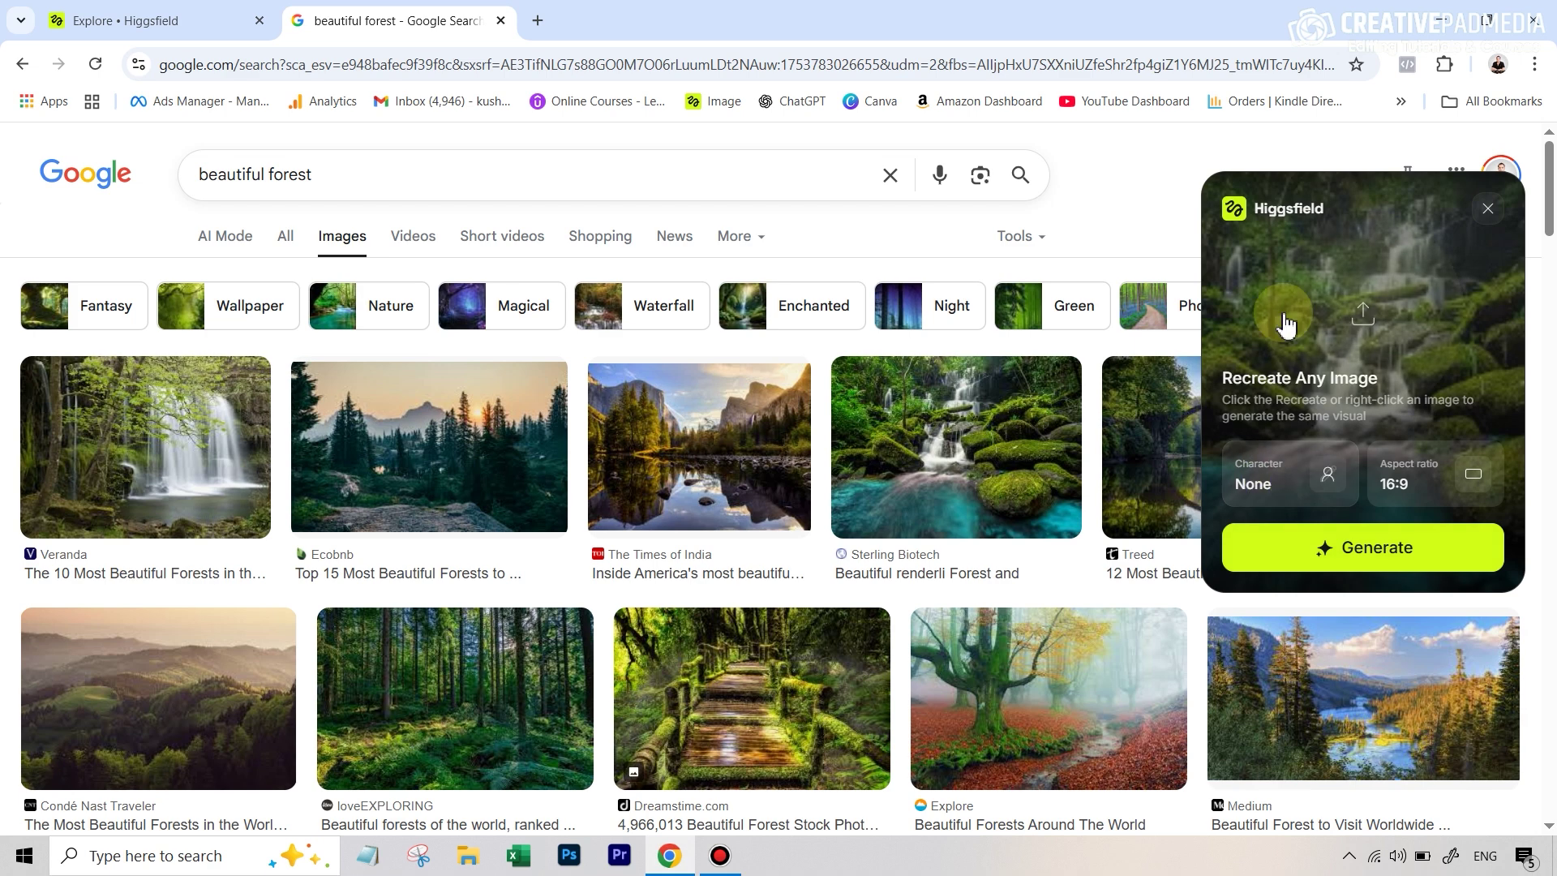
click(1407, 563)
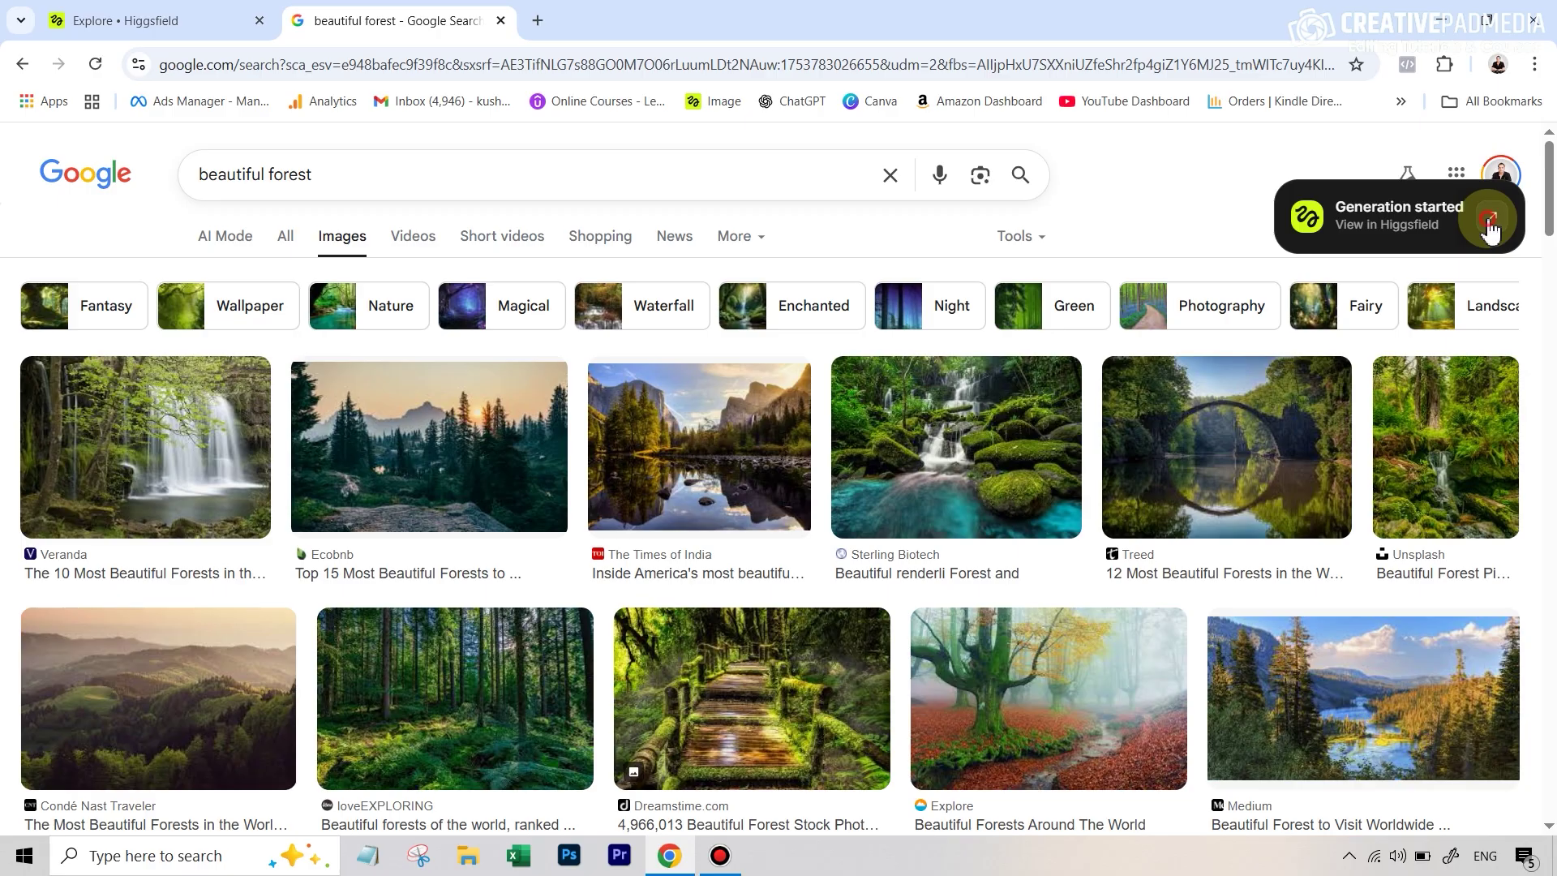
click(1476, 218)
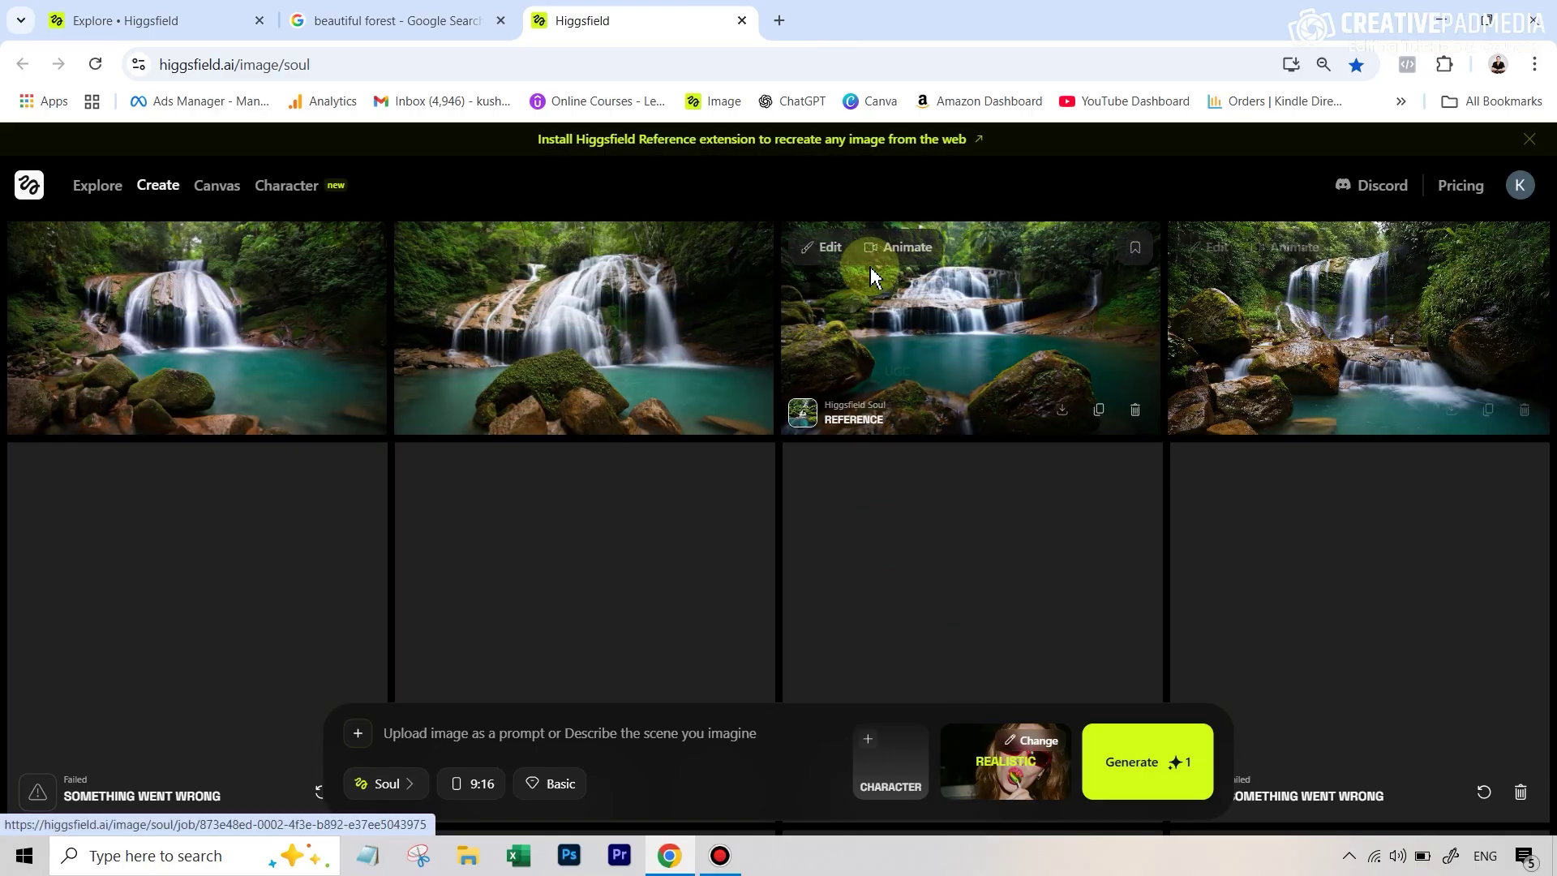
Step: Compare the four waterfall generations against the original Google forest photo, then go to Character
click(389, 22)
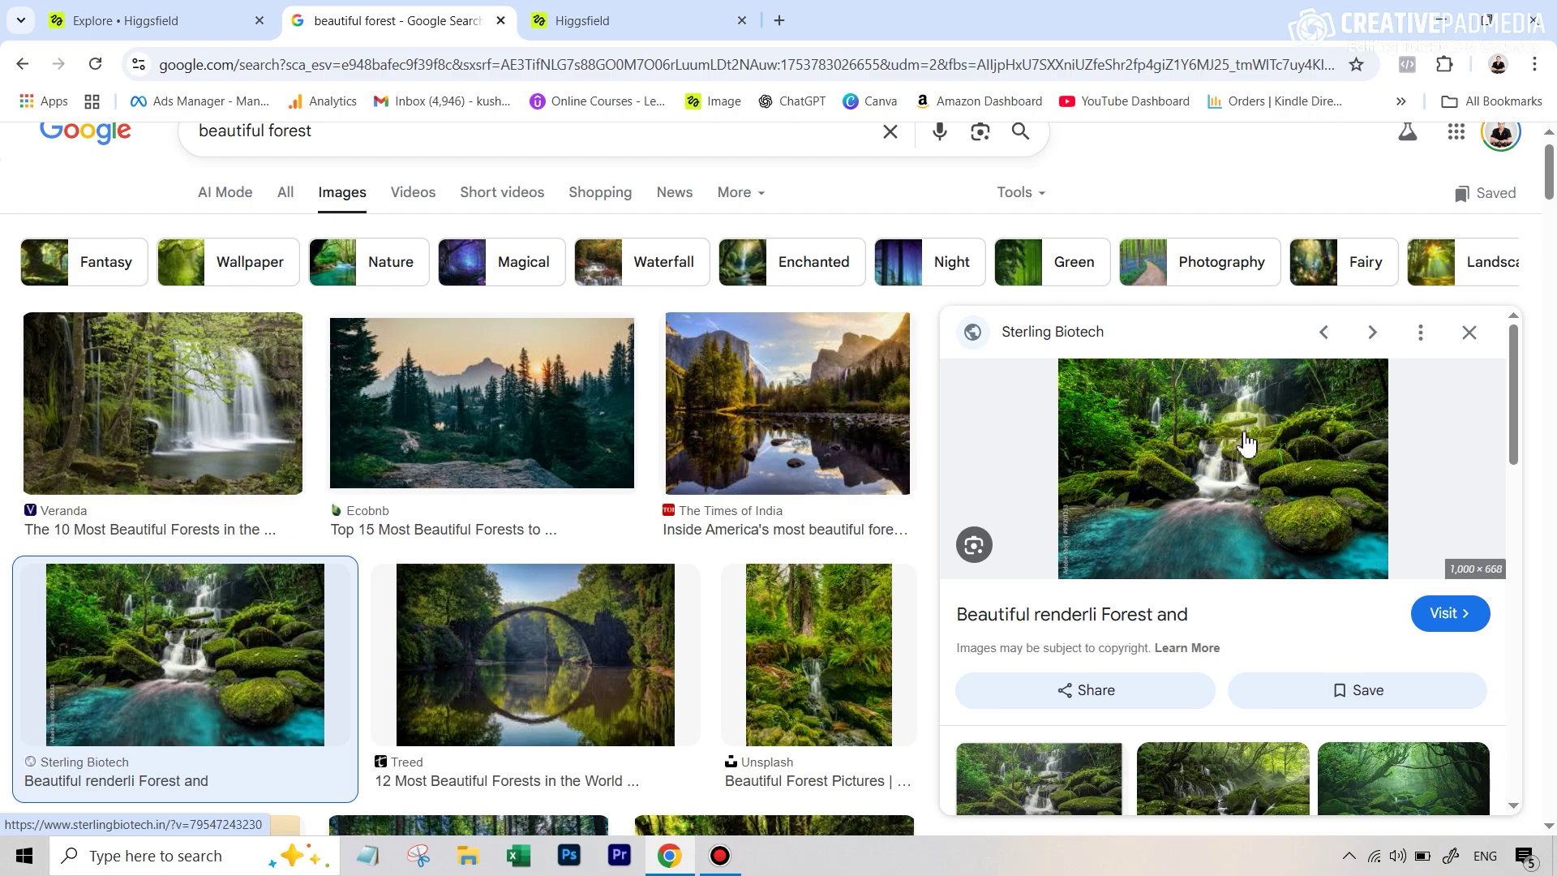
click(774, 479)
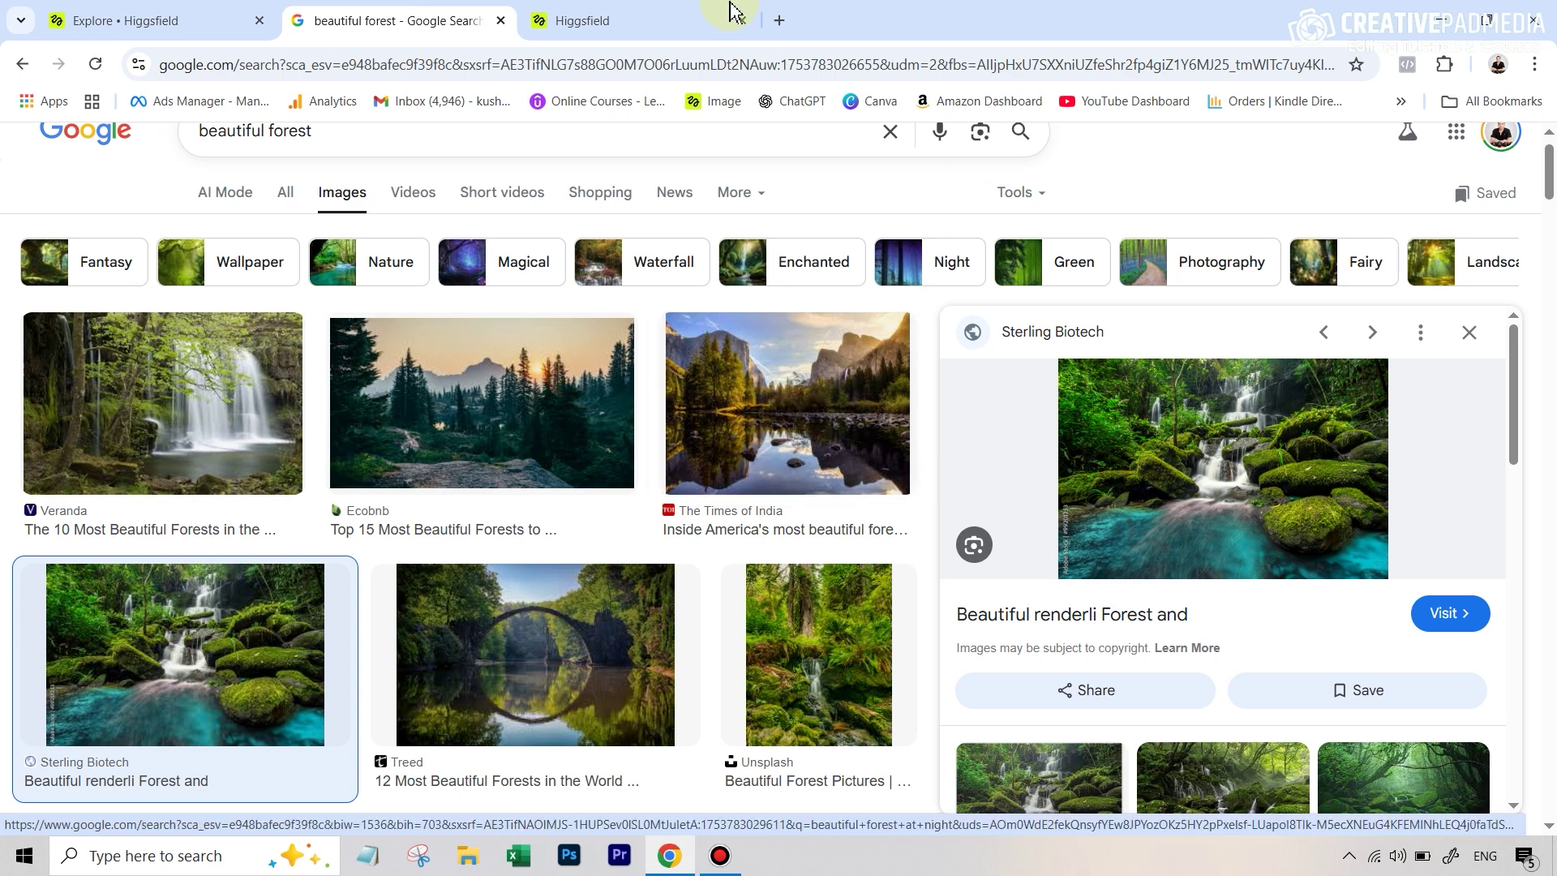
click(625, 18)
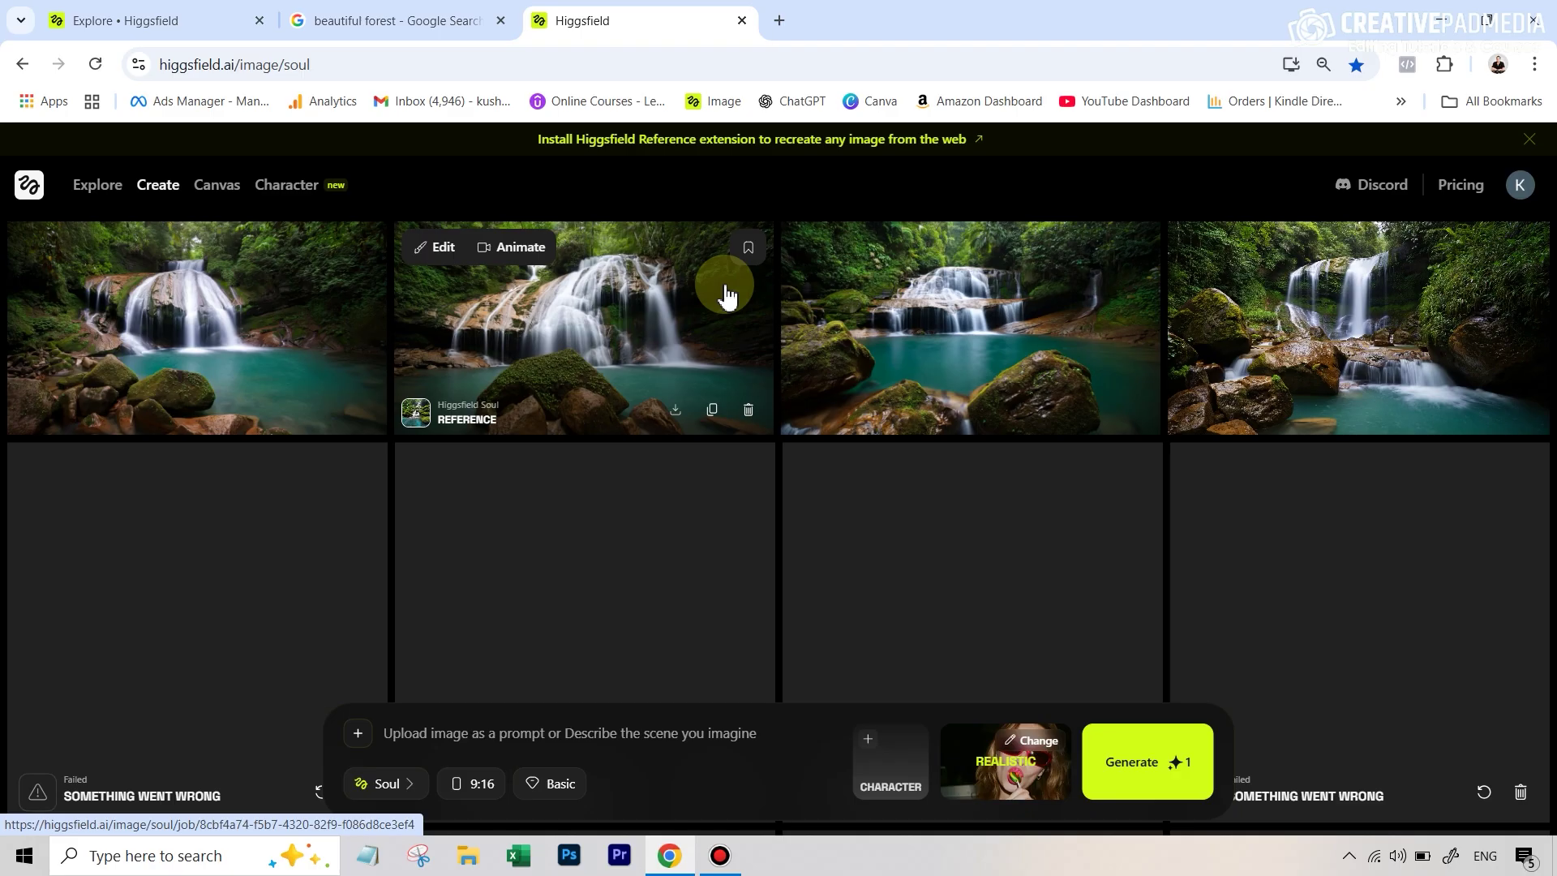
click(289, 190)
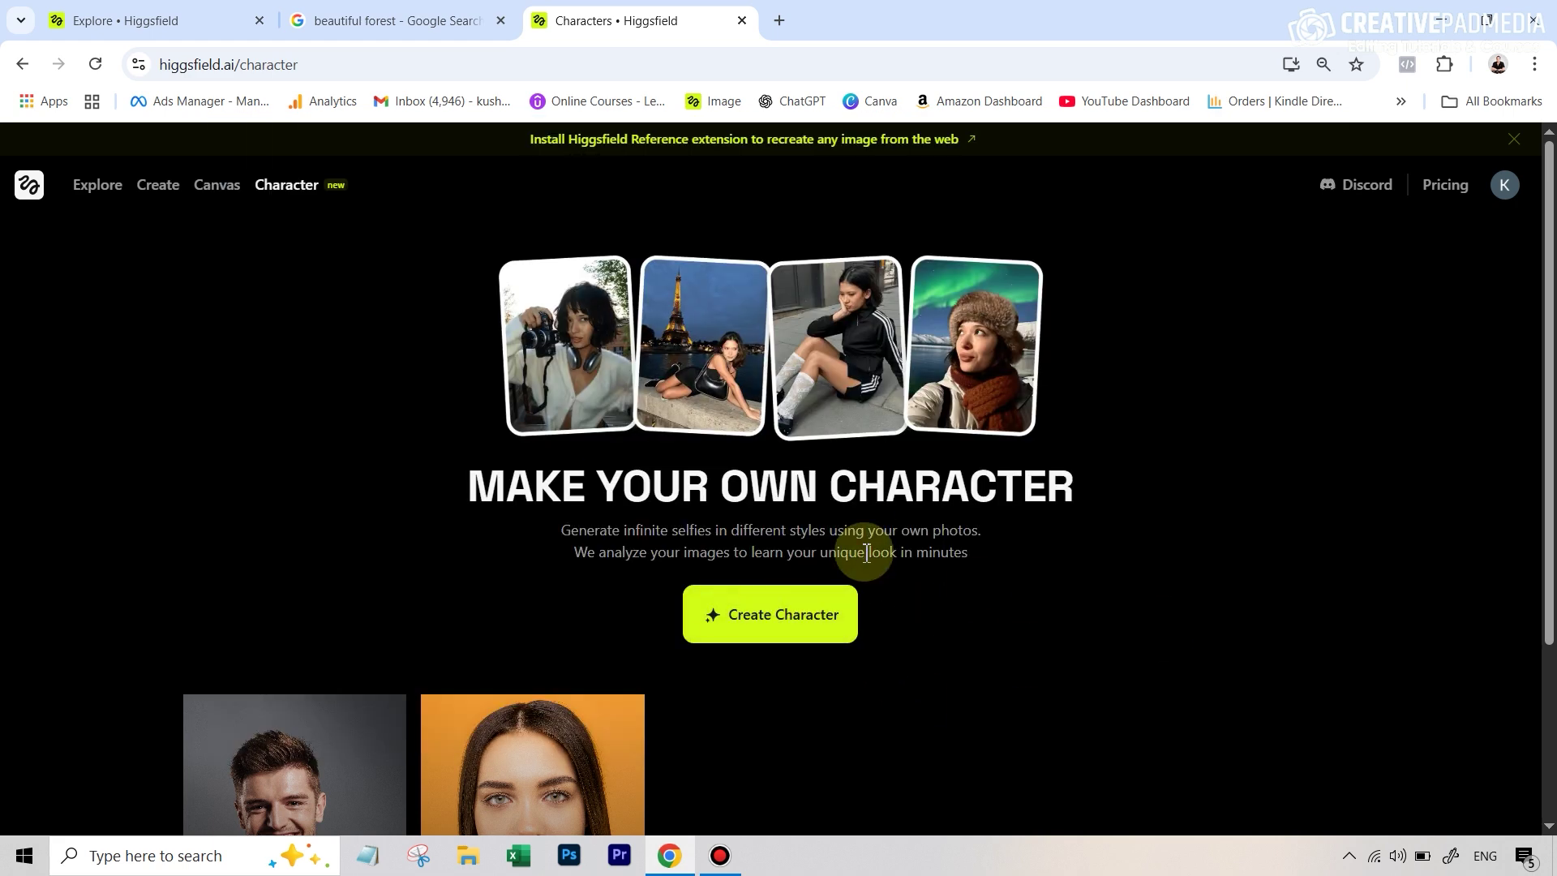
Step: Review the Create Character upload guidelines and scroll through the trained character cards, including Jane AI
click(796, 629)
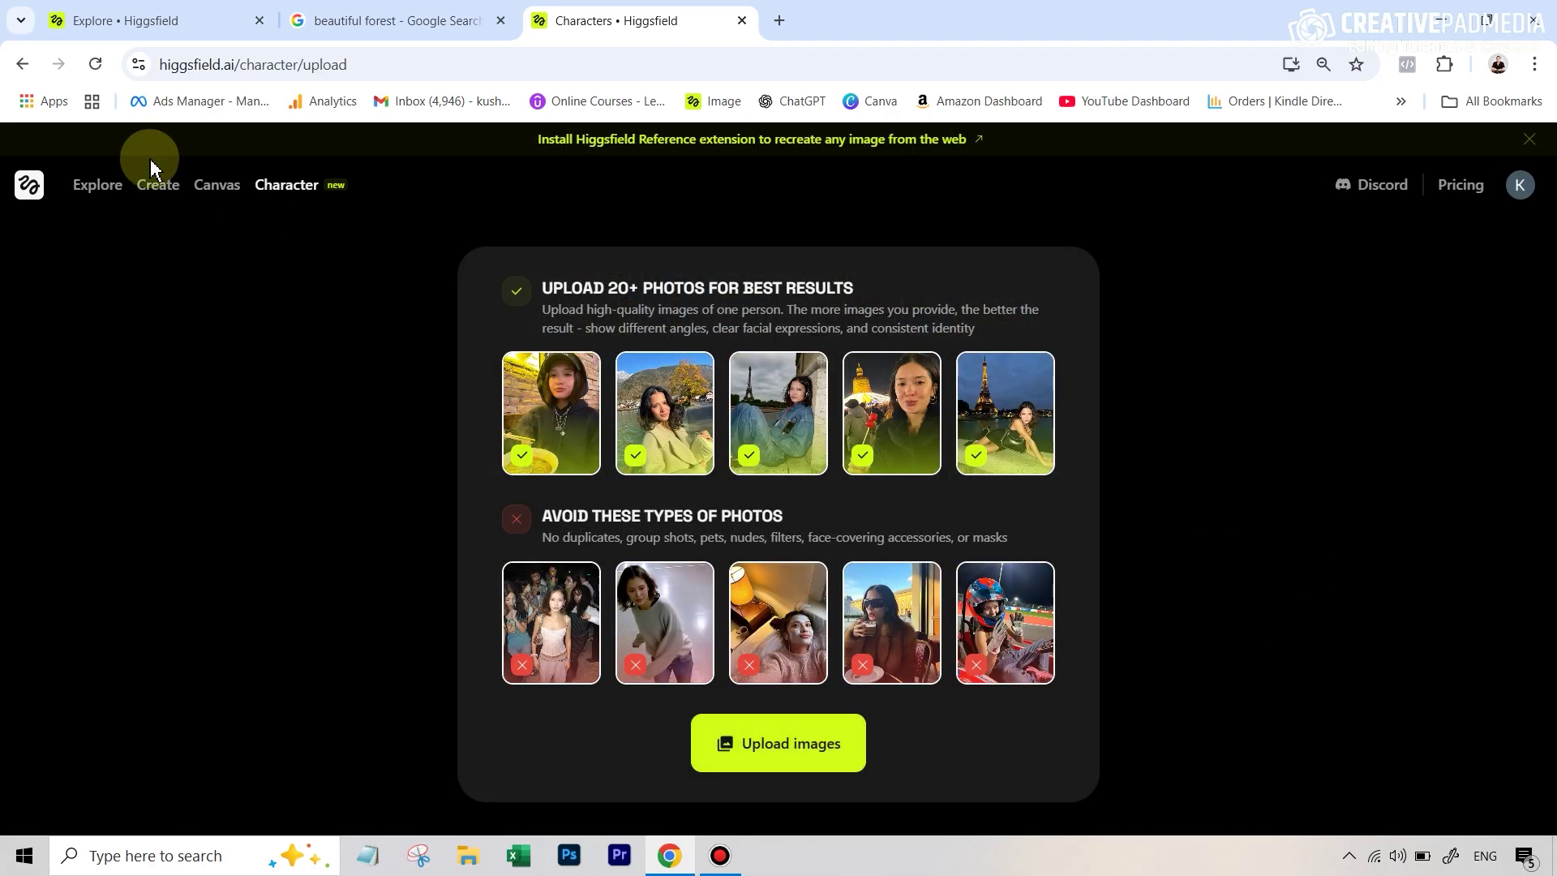
click(281, 195)
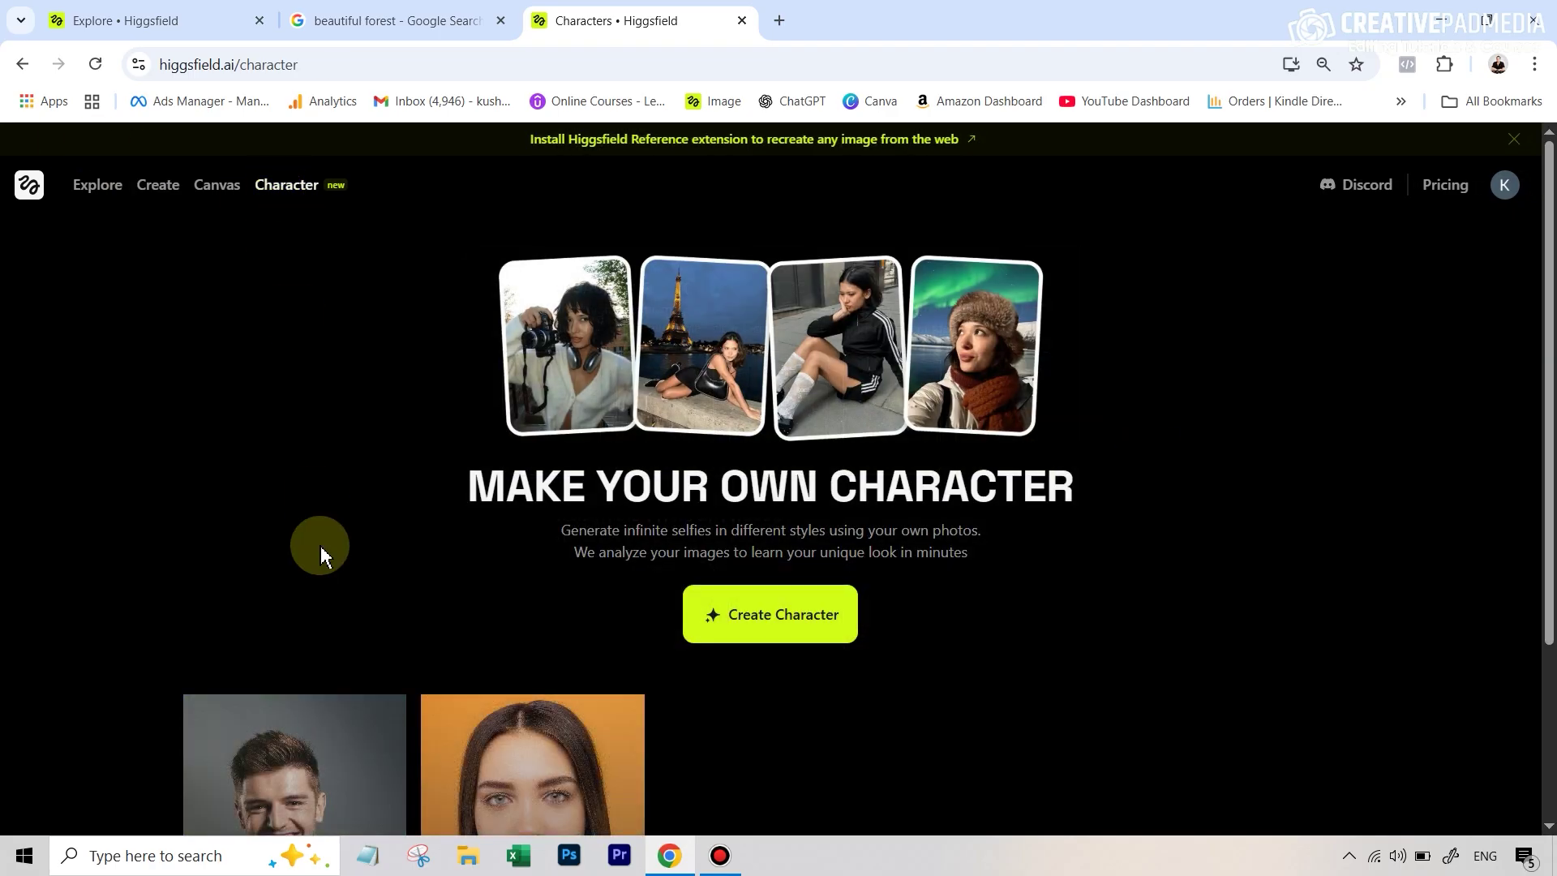
scroll(319, 546, down, 3)
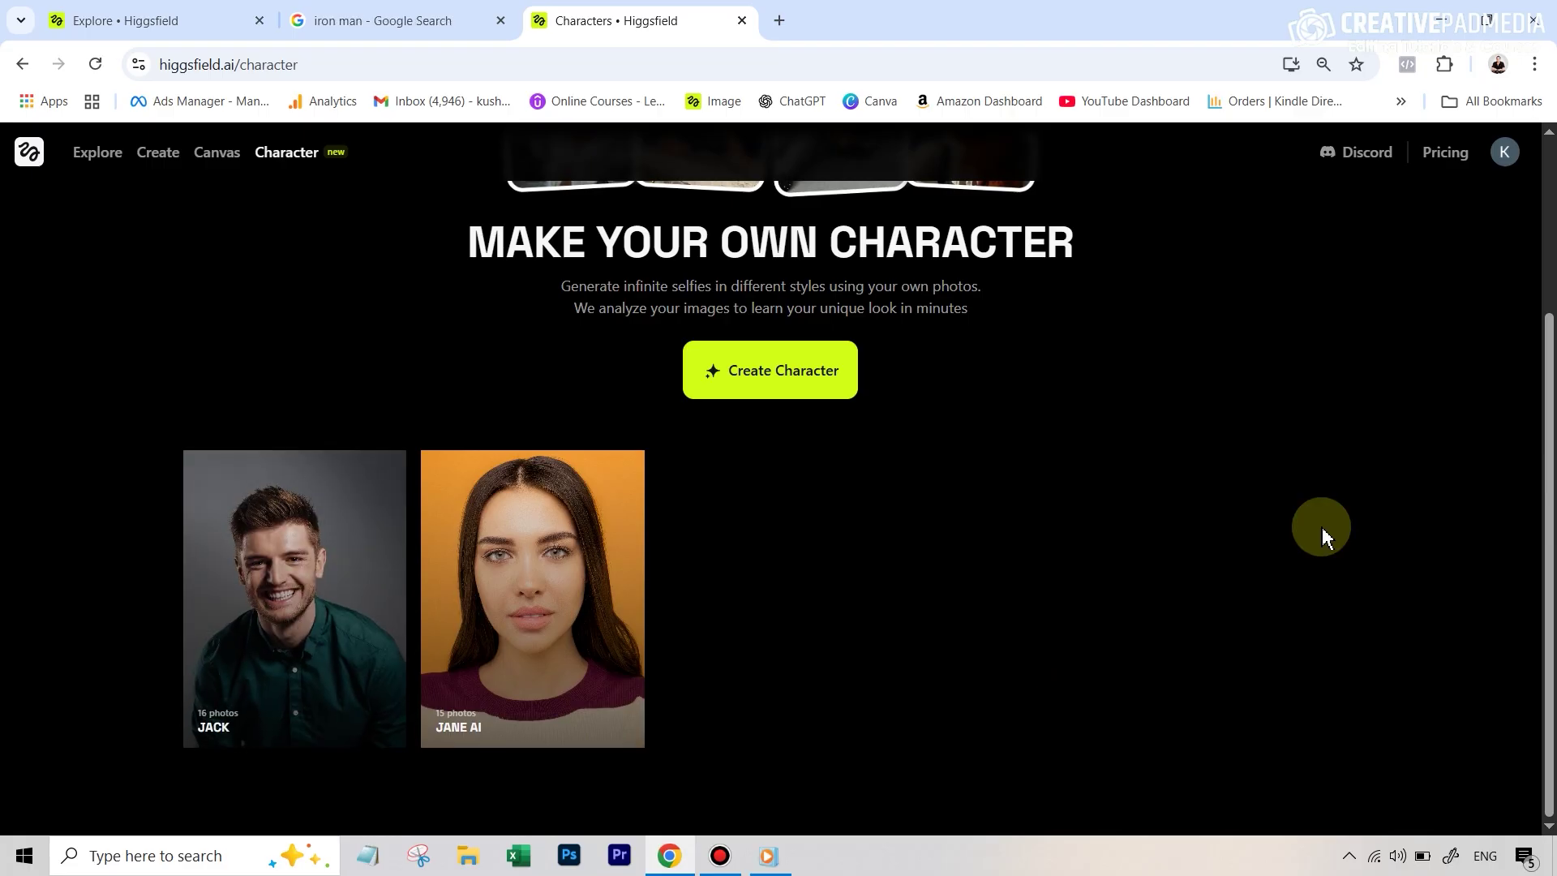
click(421, 22)
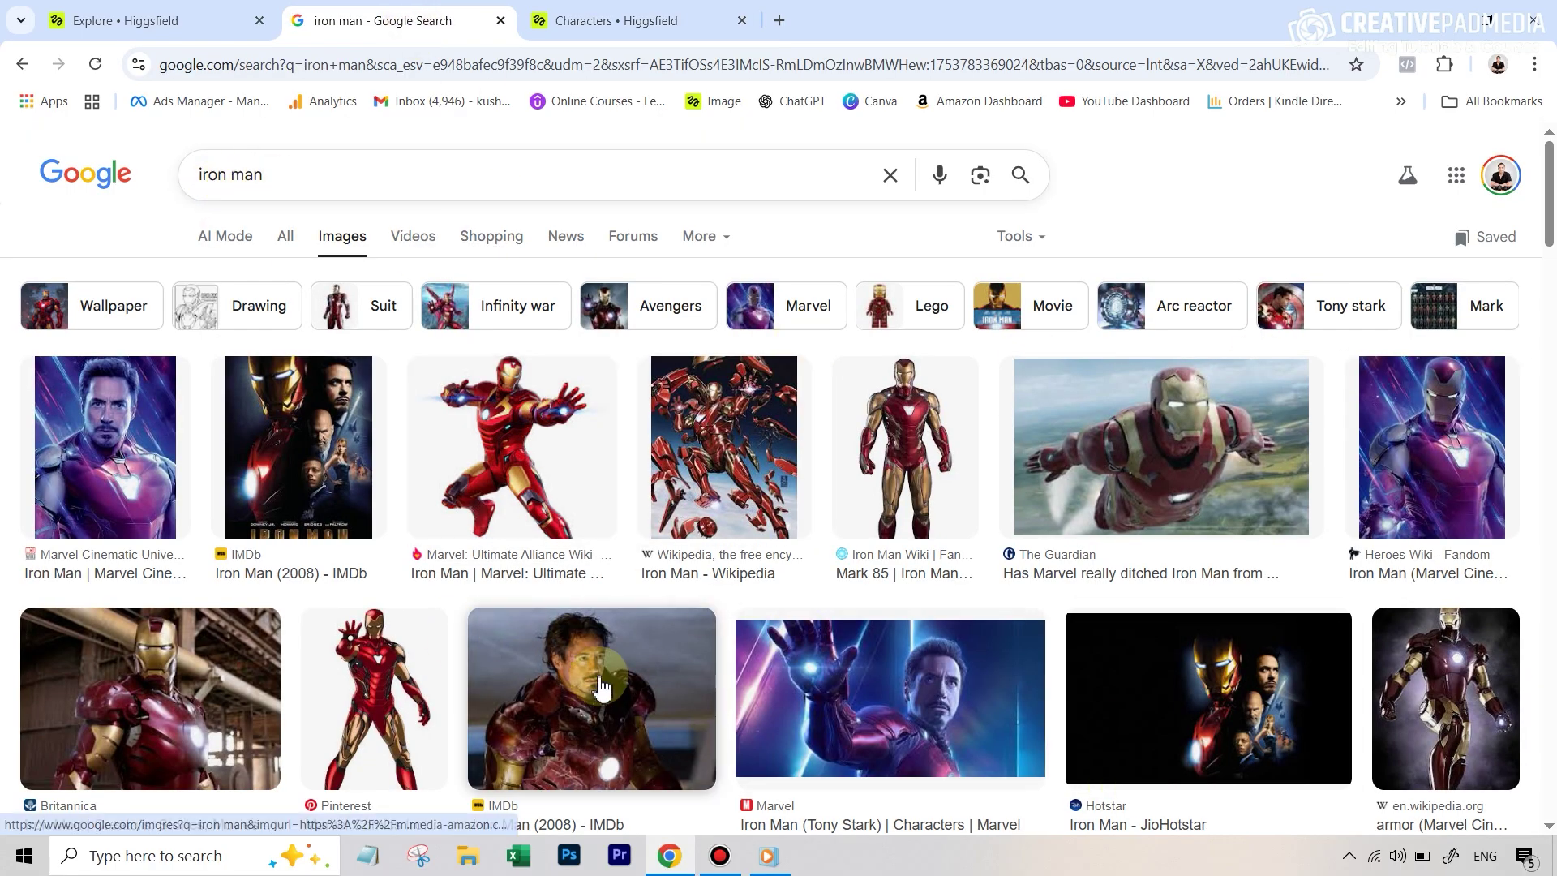
Step: Recreate the IMDb Iron Man still with a saved character at a 1:1 aspect ratio
right_click(631, 662)
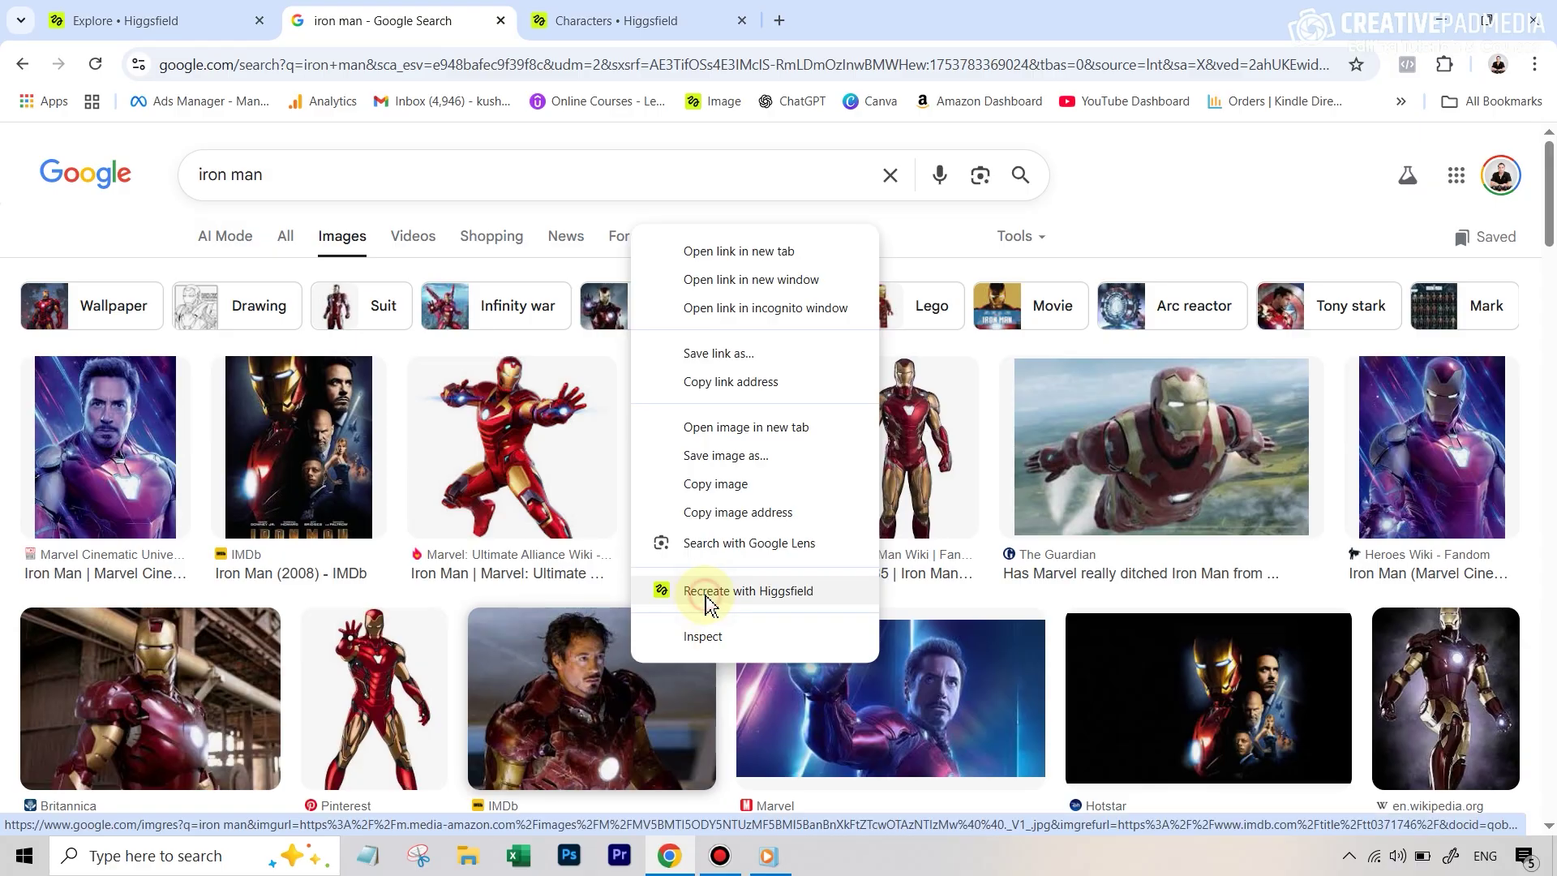
click(705, 596)
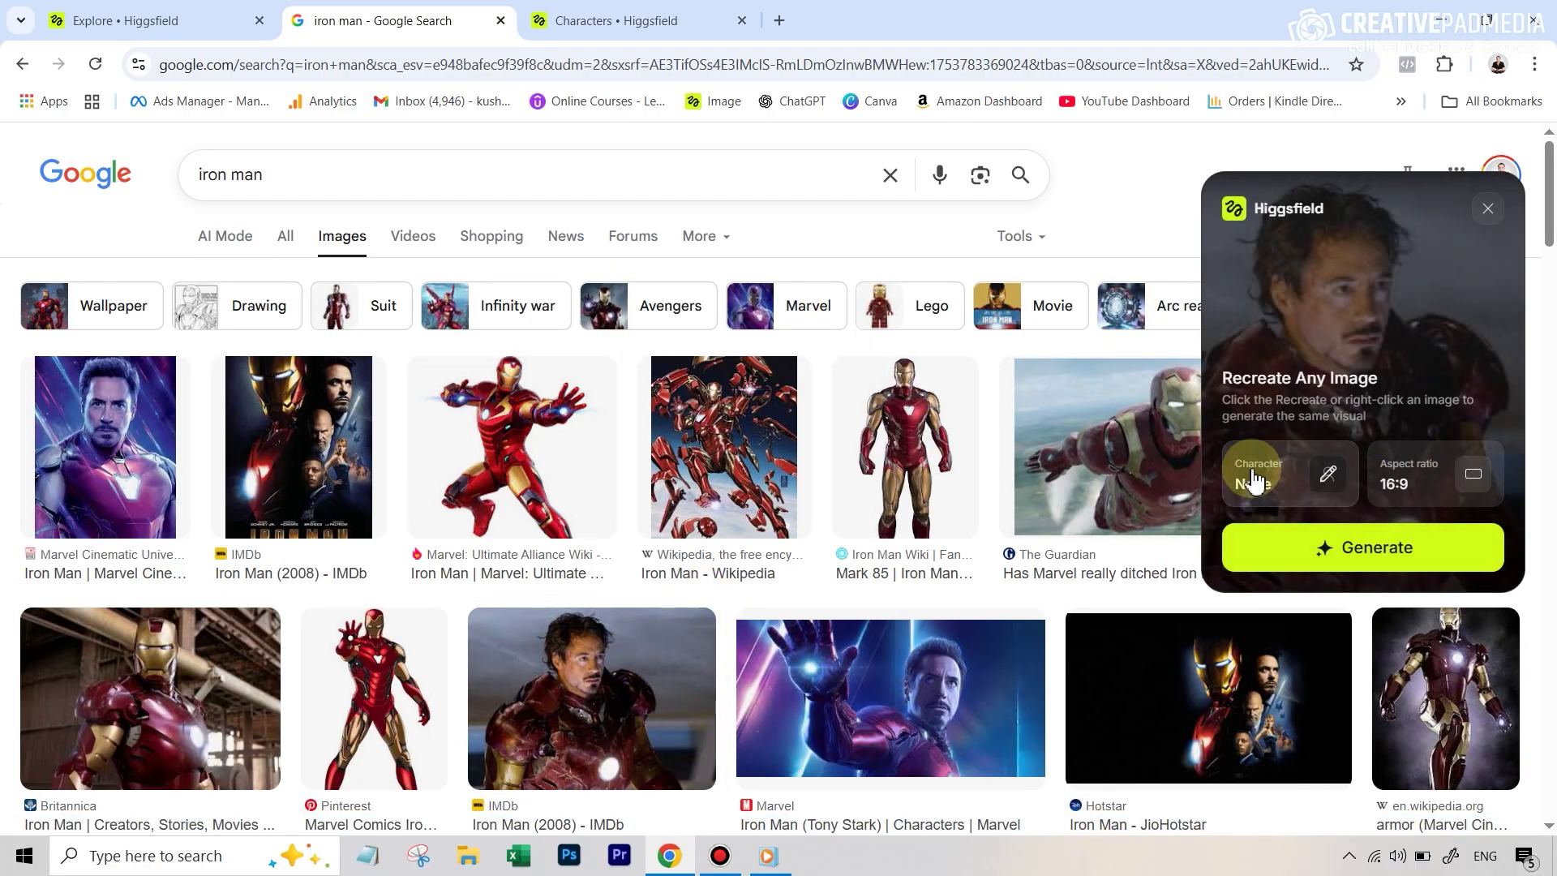
click(1259, 479)
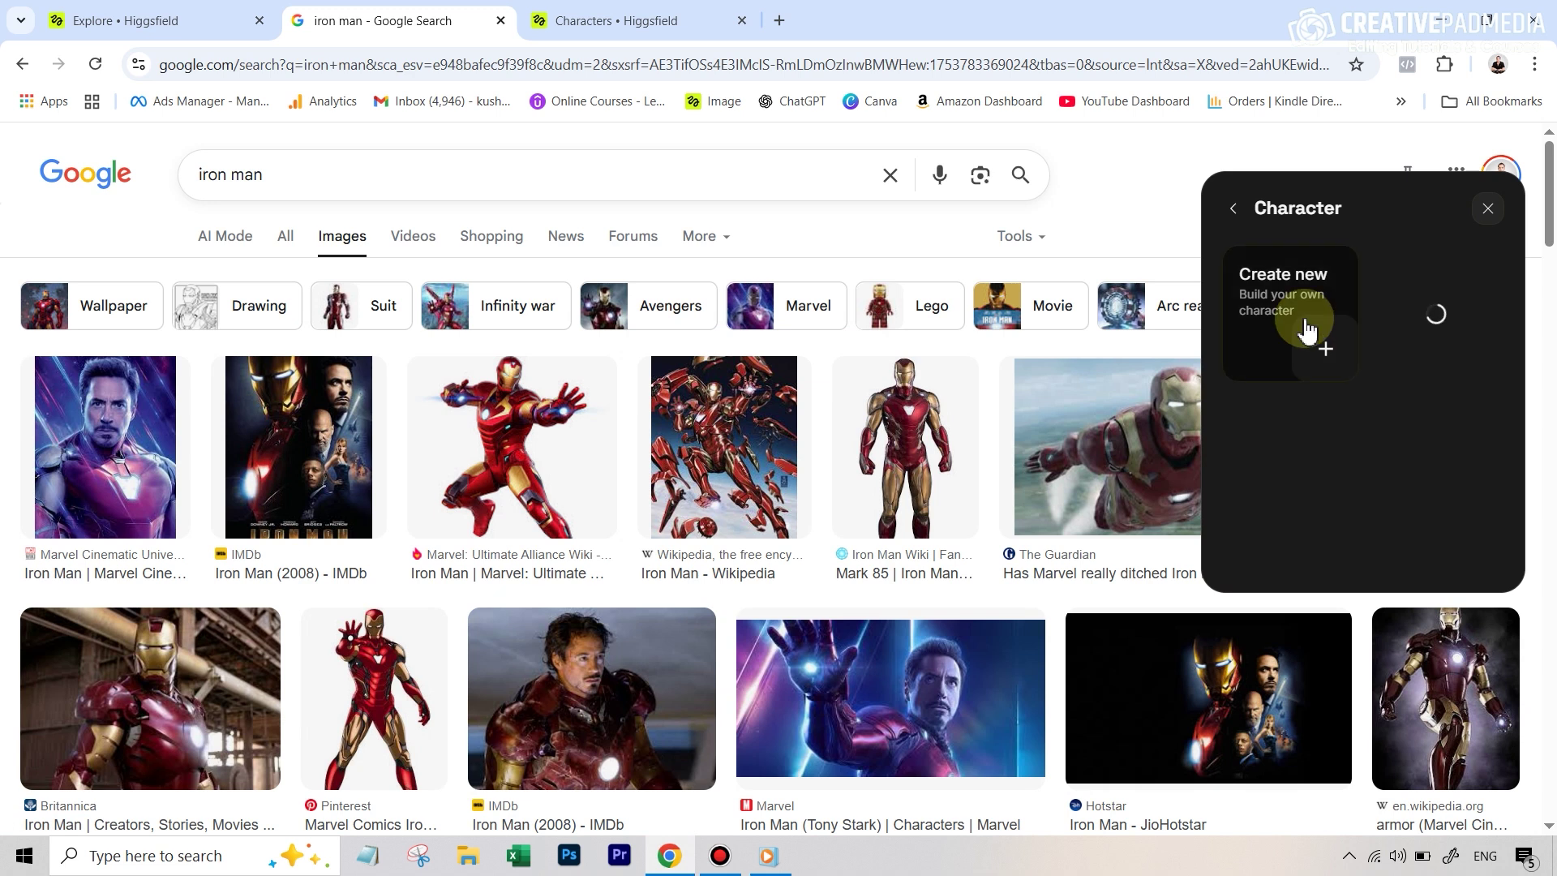
click(1403, 415)
click(1443, 487)
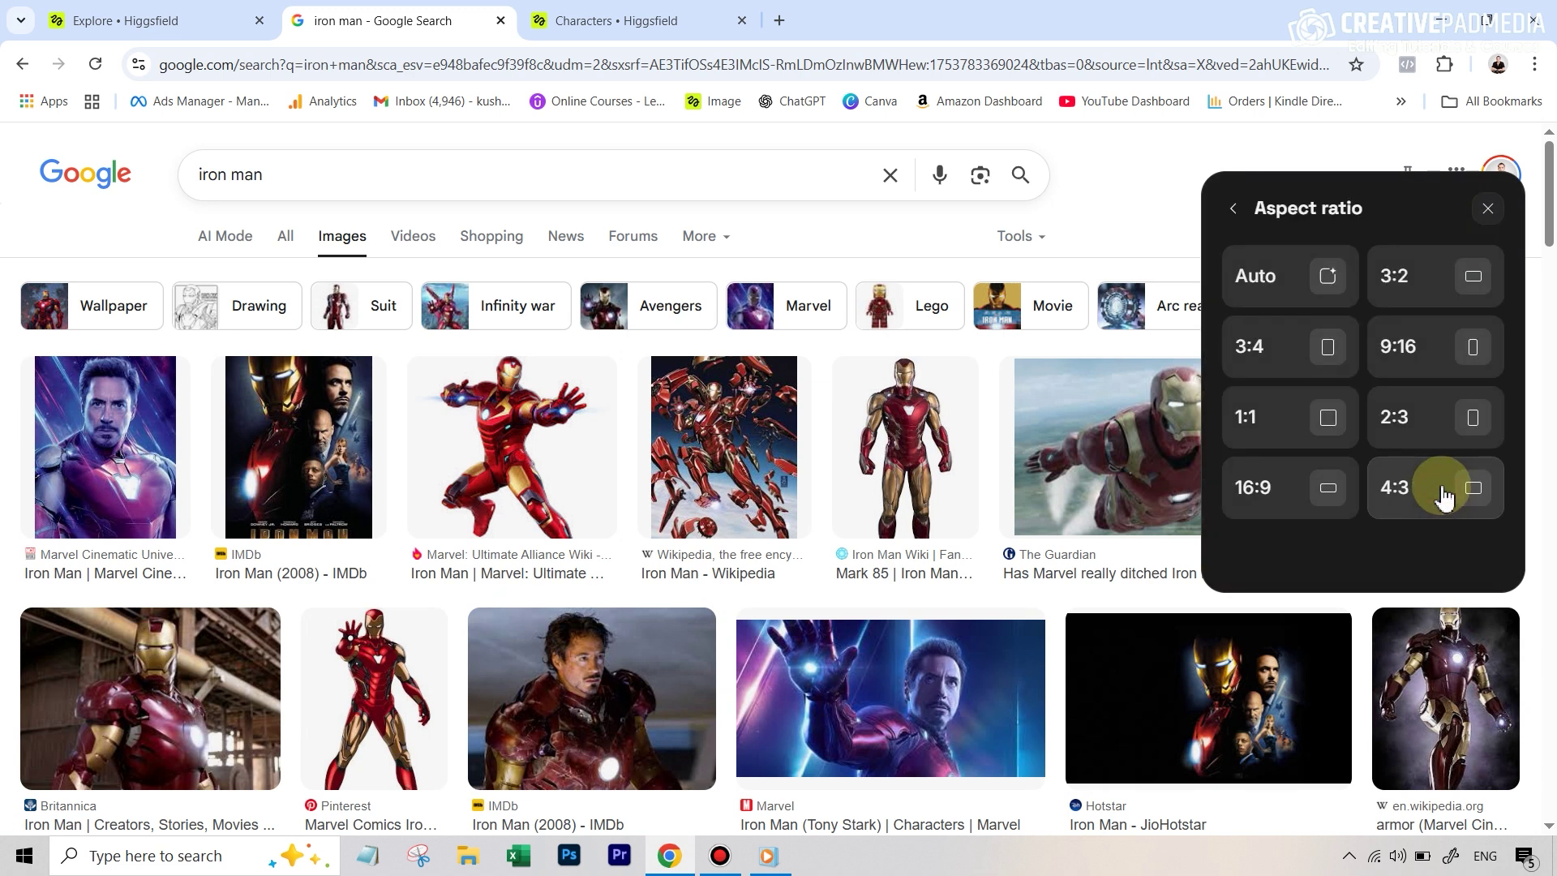
click(1279, 417)
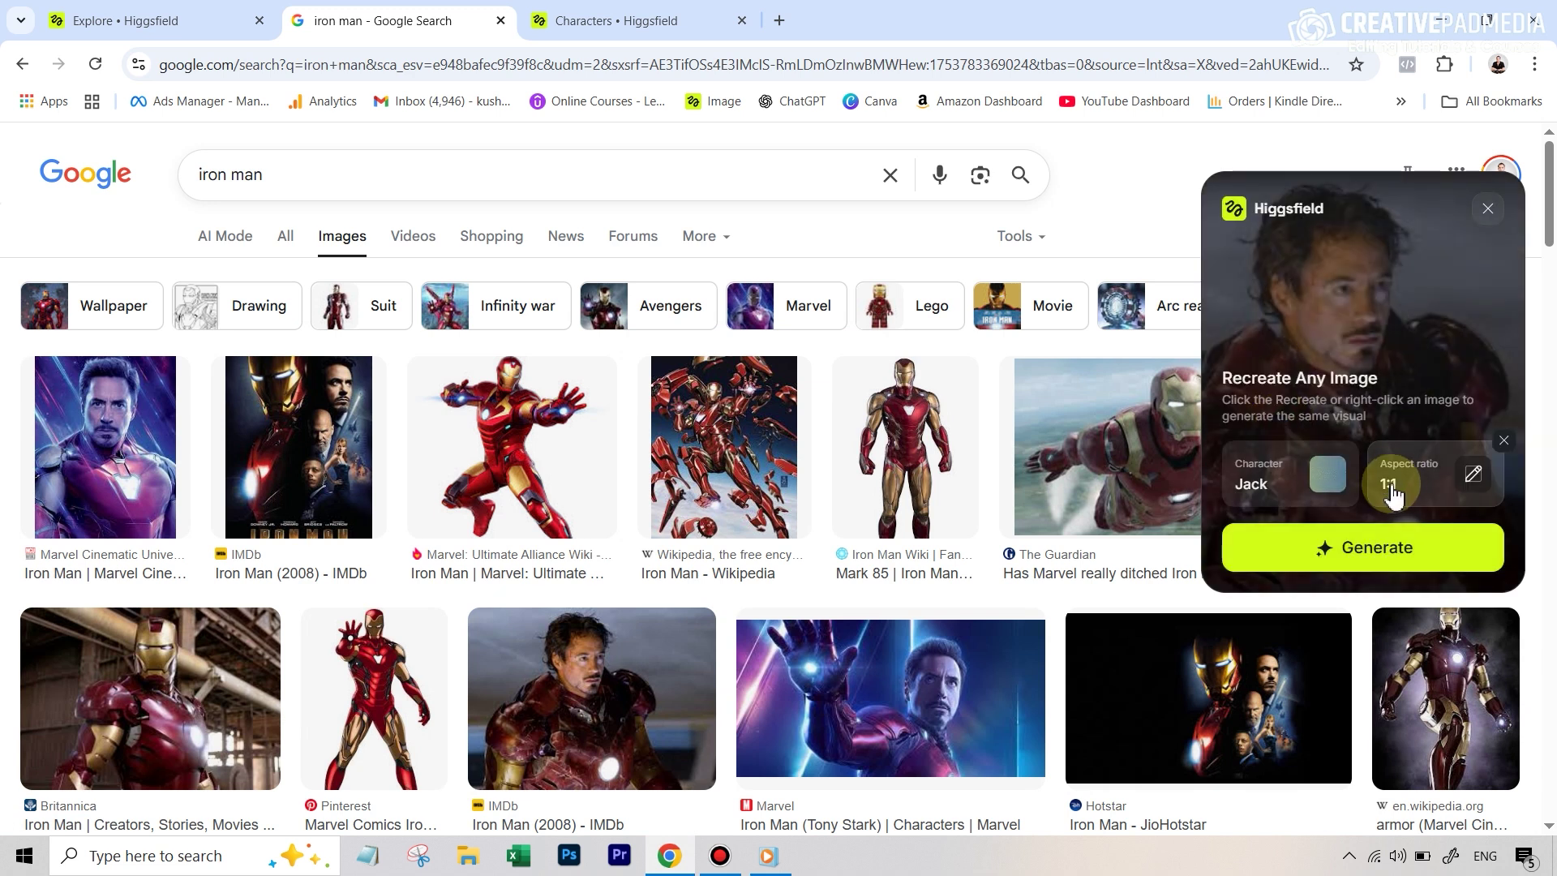
click(1340, 558)
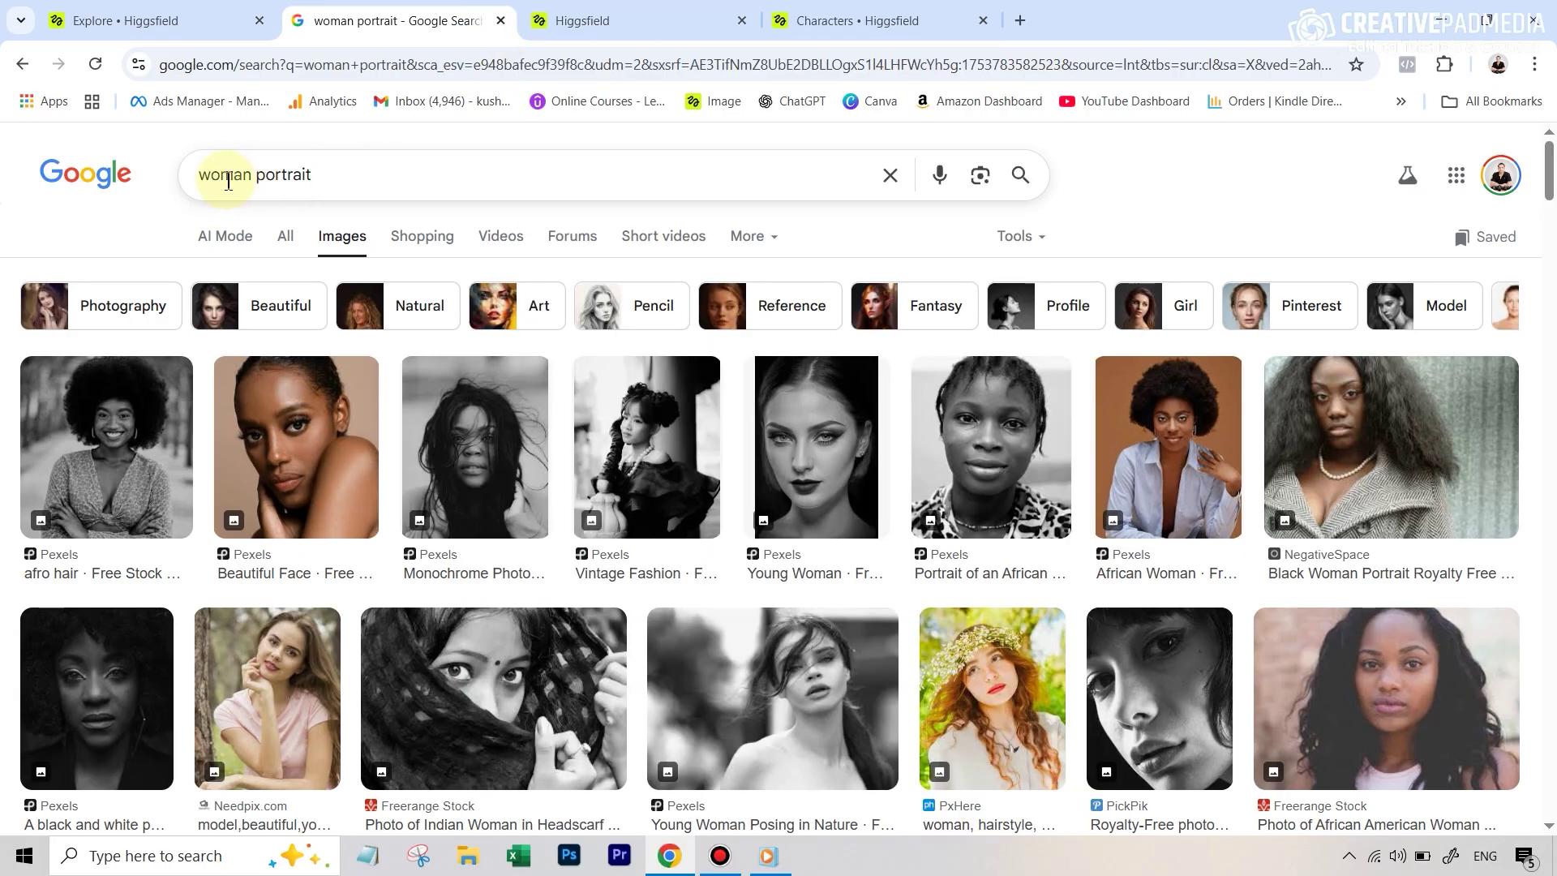
Step: Scroll the woman portrait results and preview the PxHere red floral dress meadow photo
scroll(1209, 462, down, 5)
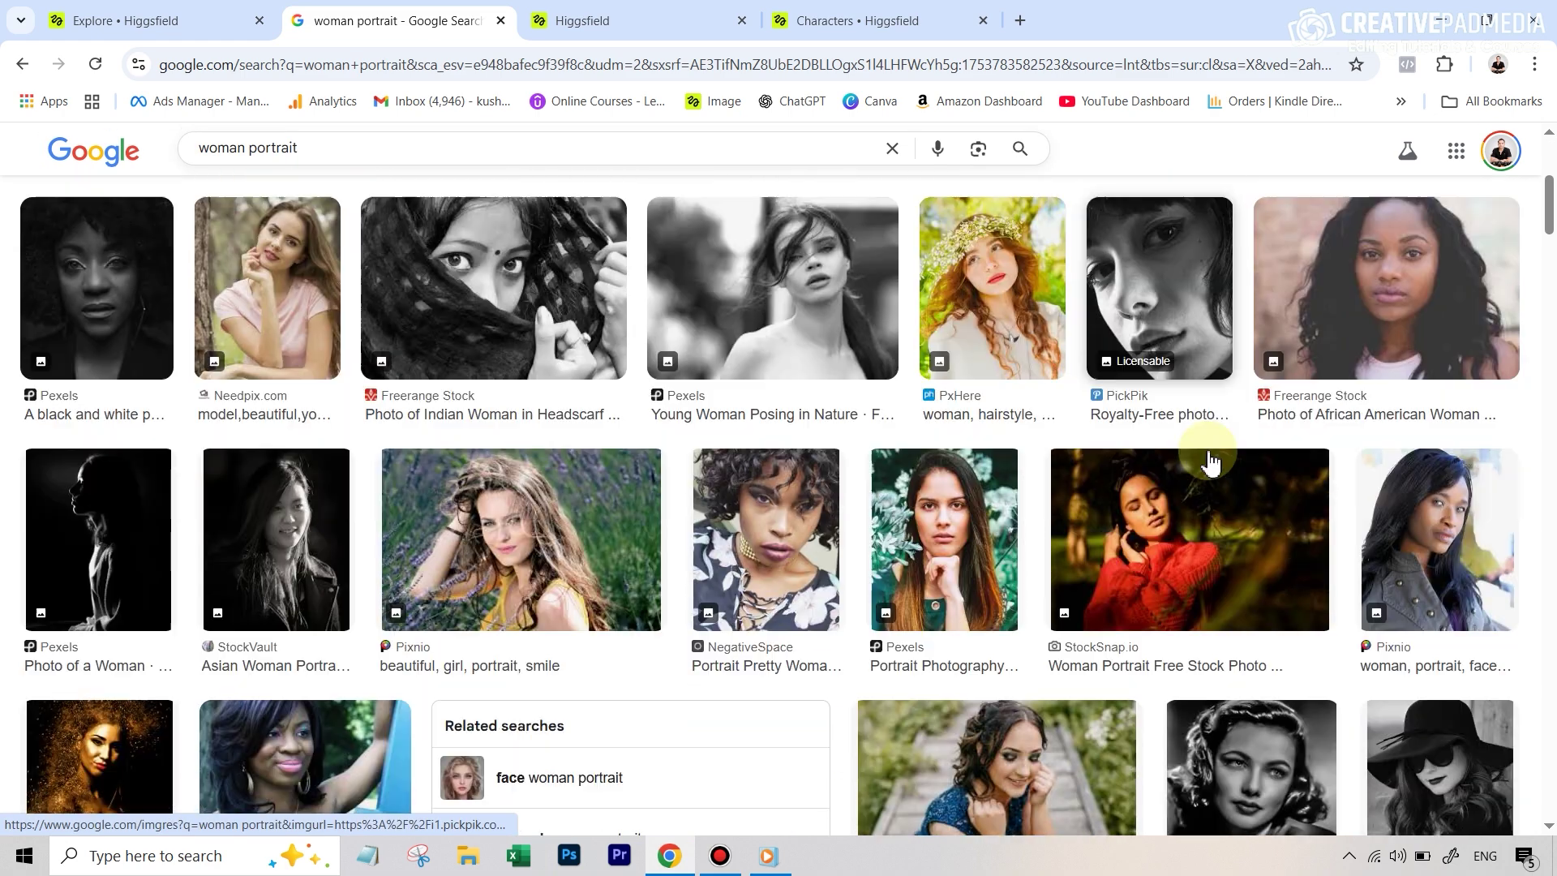
scroll(1209, 462, down, 10)
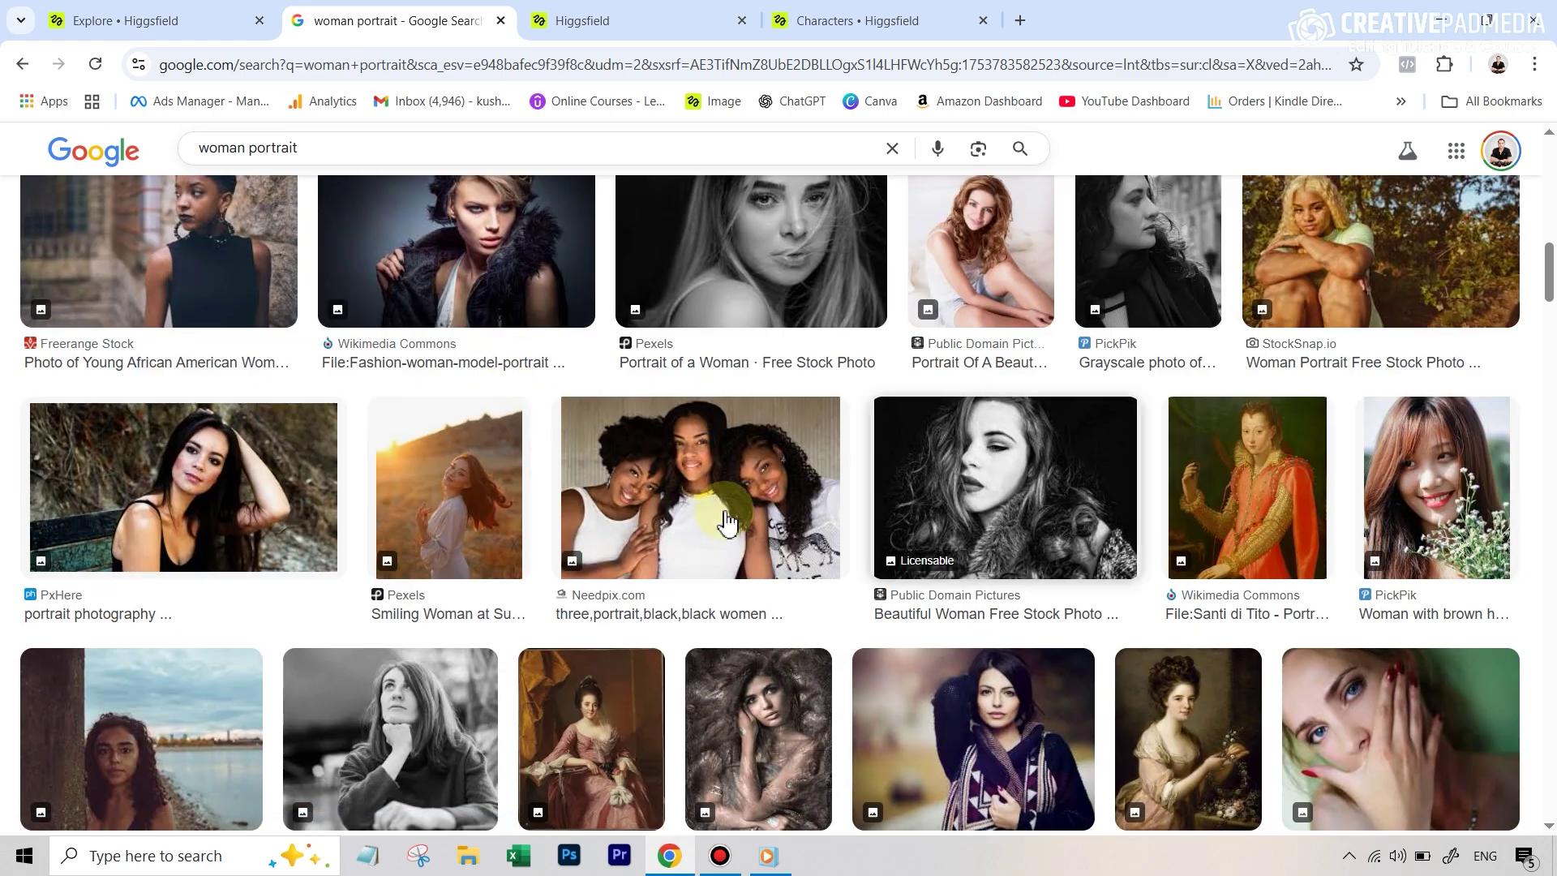
scroll(1120, 507, down, 8)
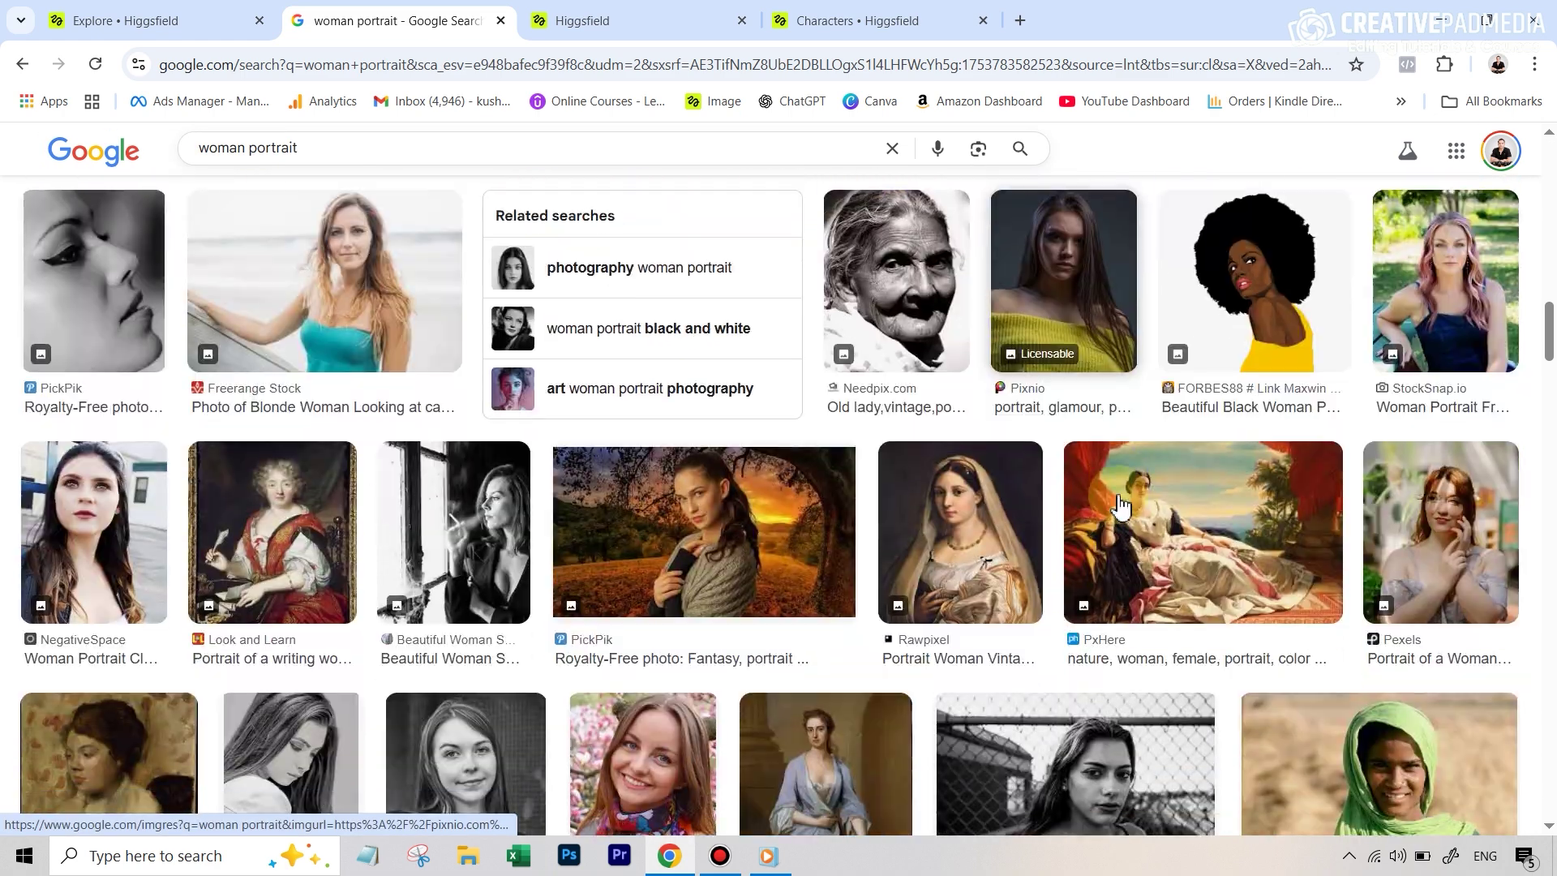
scroll(1120, 507, down, 10)
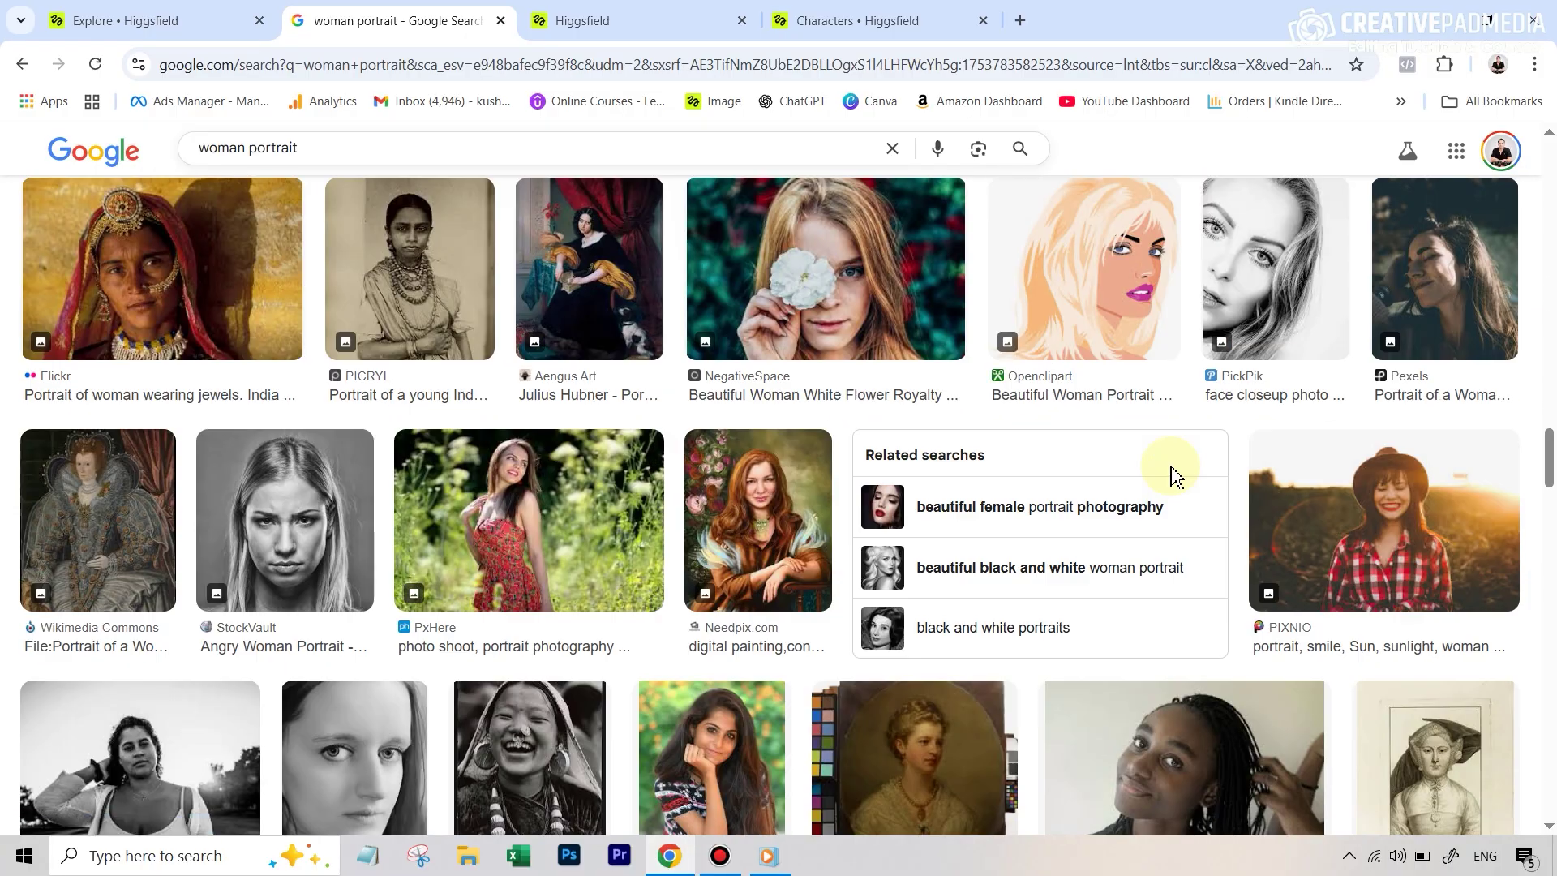
click(557, 485)
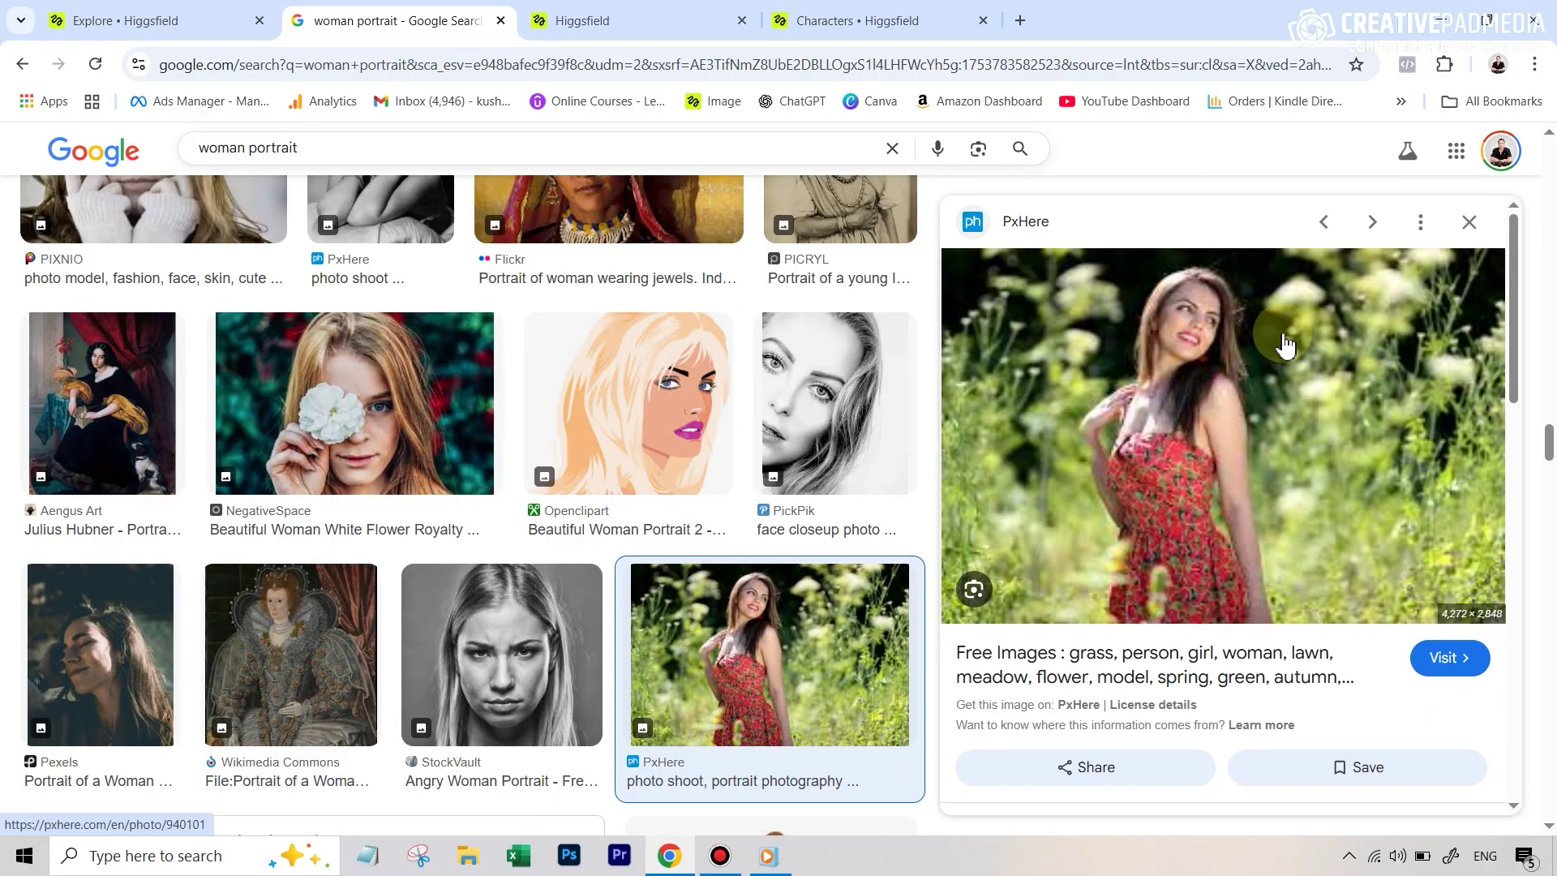
Step: Recreate the PxHere red-dress photo with character Jane AI at 3:4, then view the four results
right_click(1224, 352)
click(1305, 766)
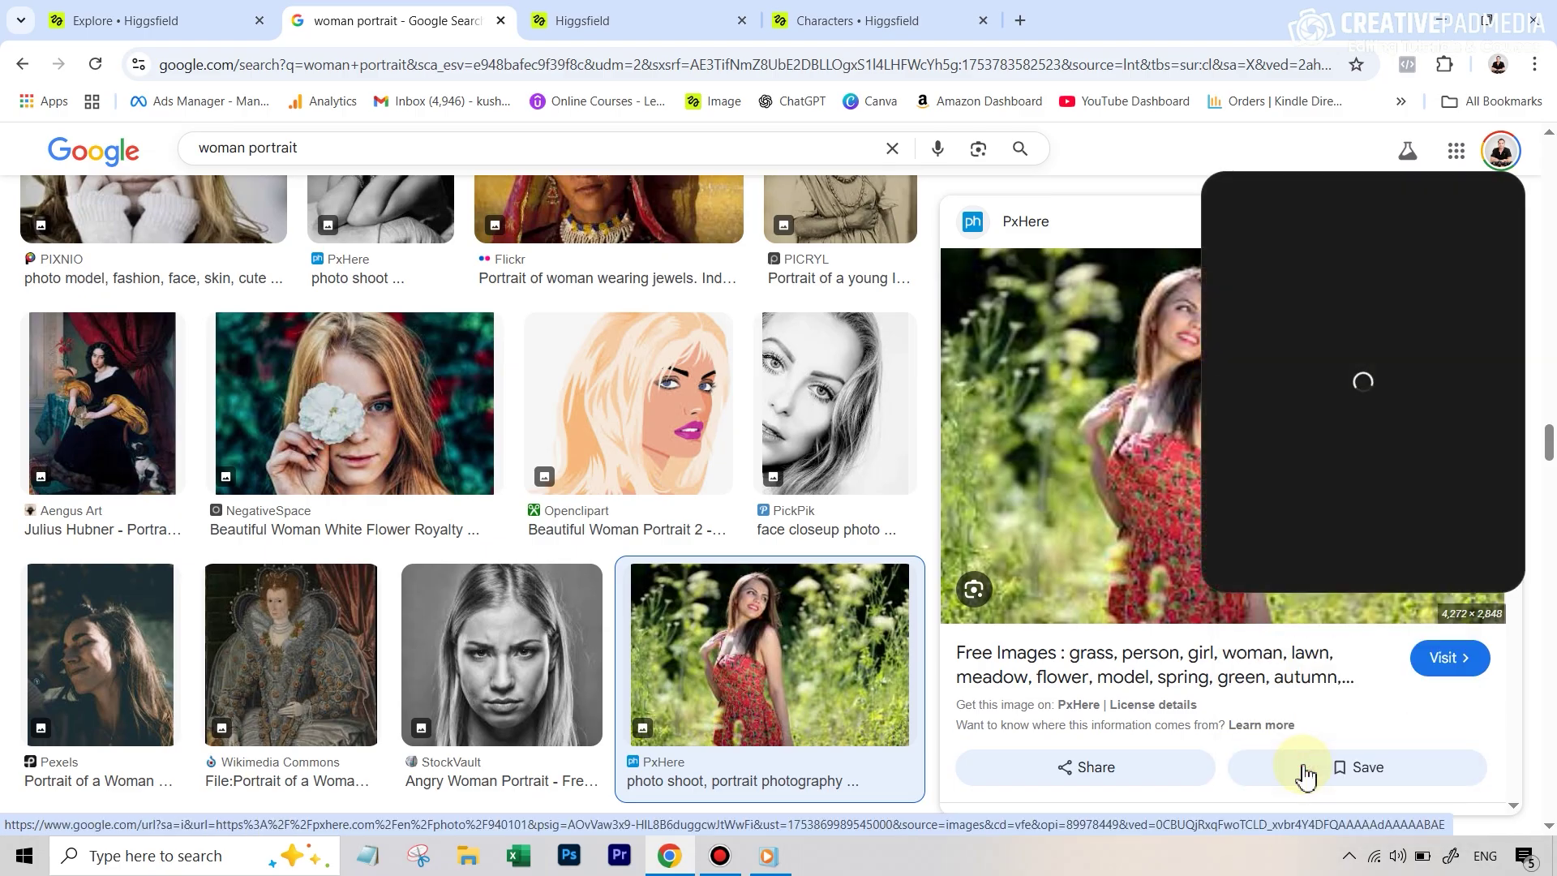
click(1272, 486)
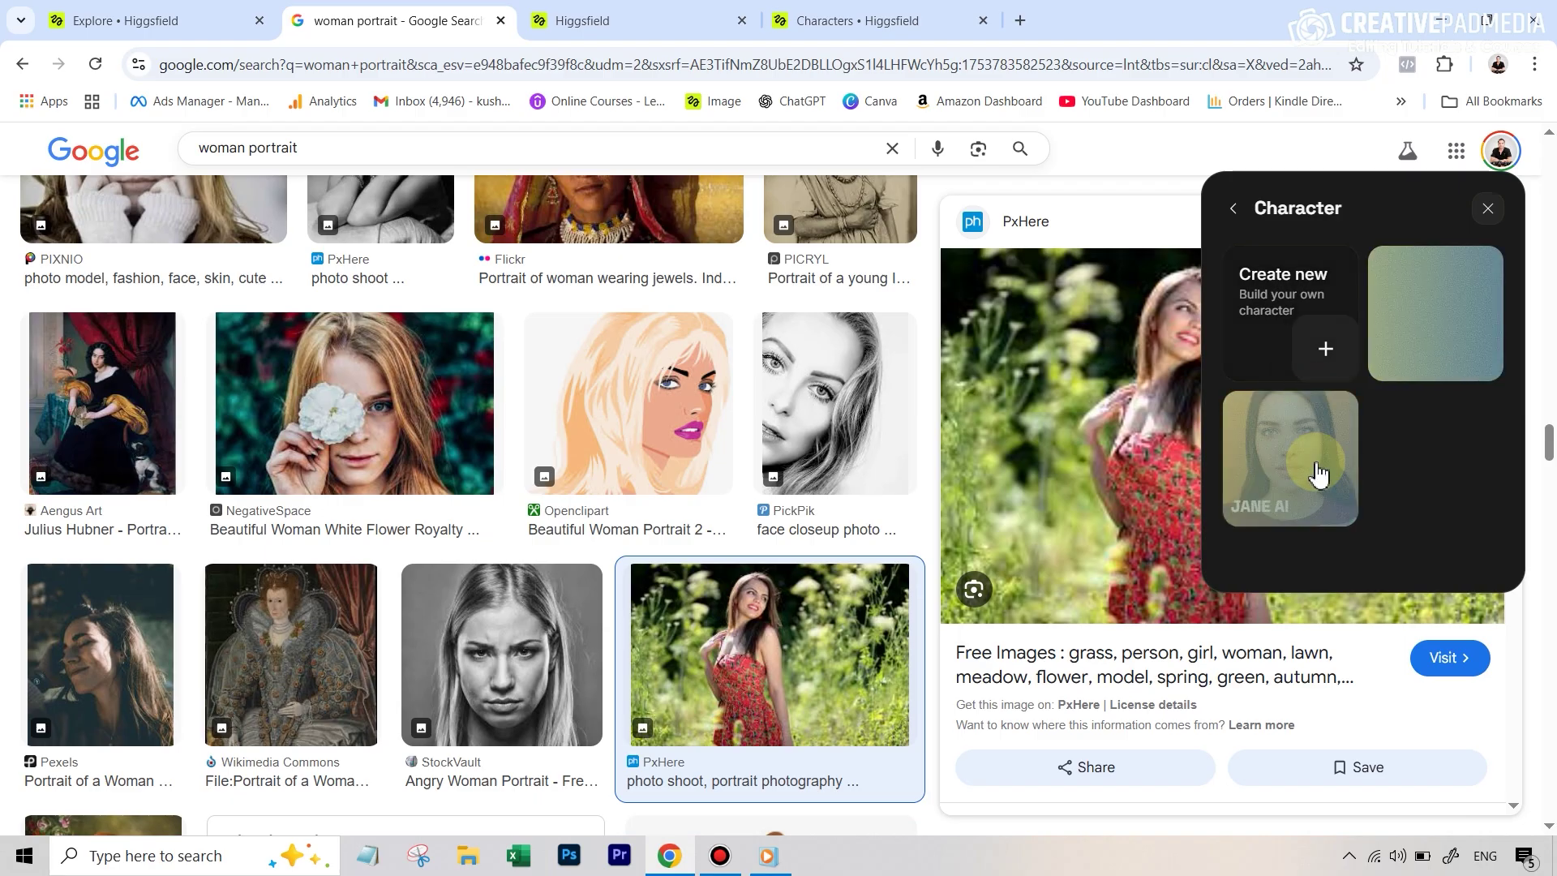
click(1295, 474)
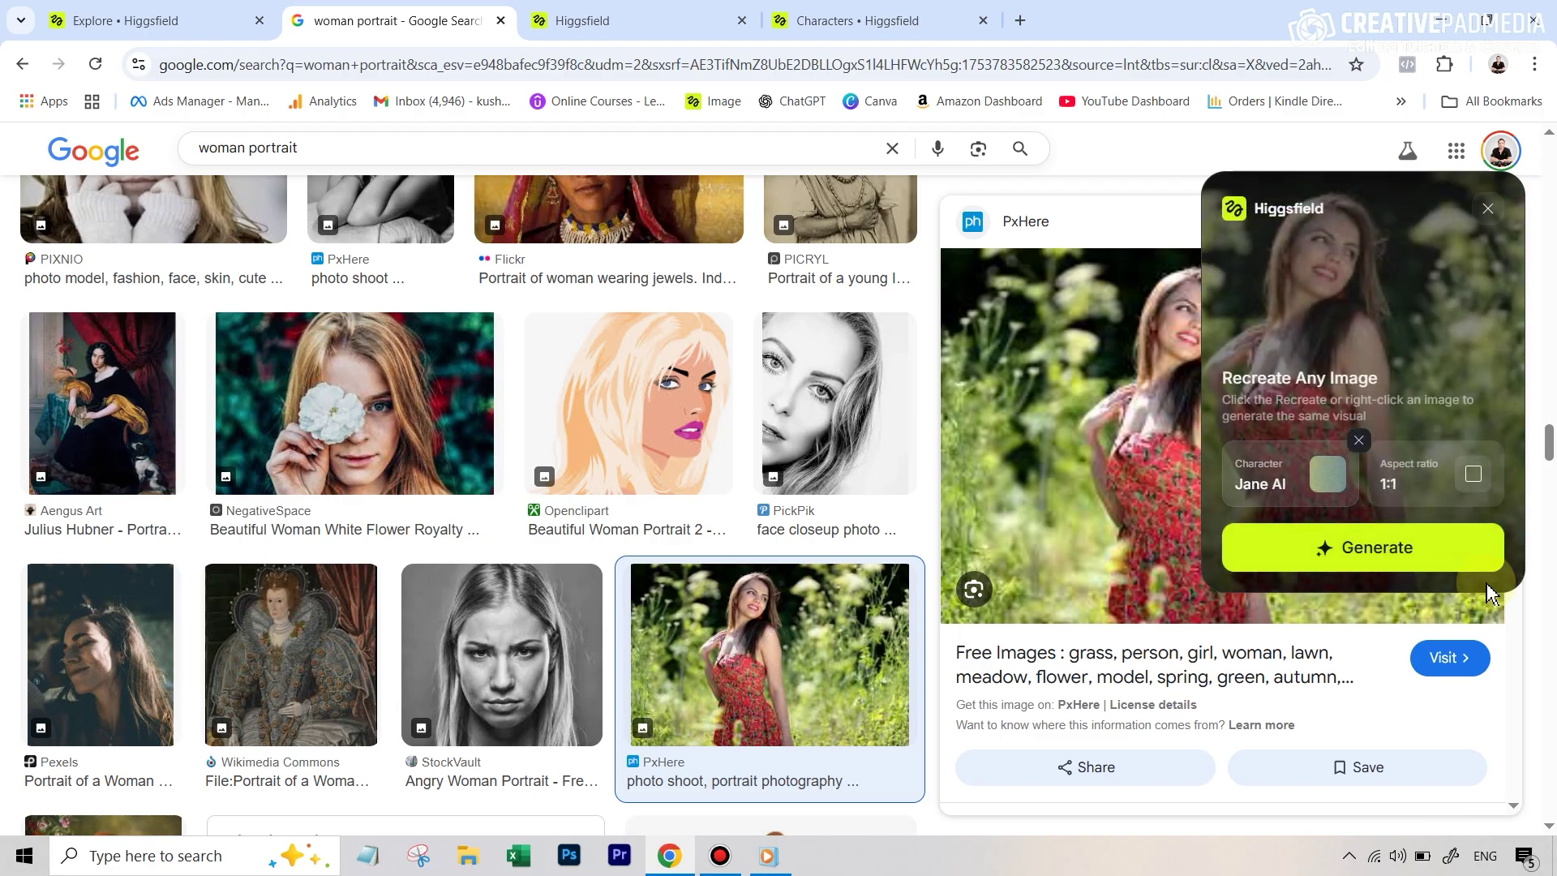
click(1387, 472)
click(1251, 356)
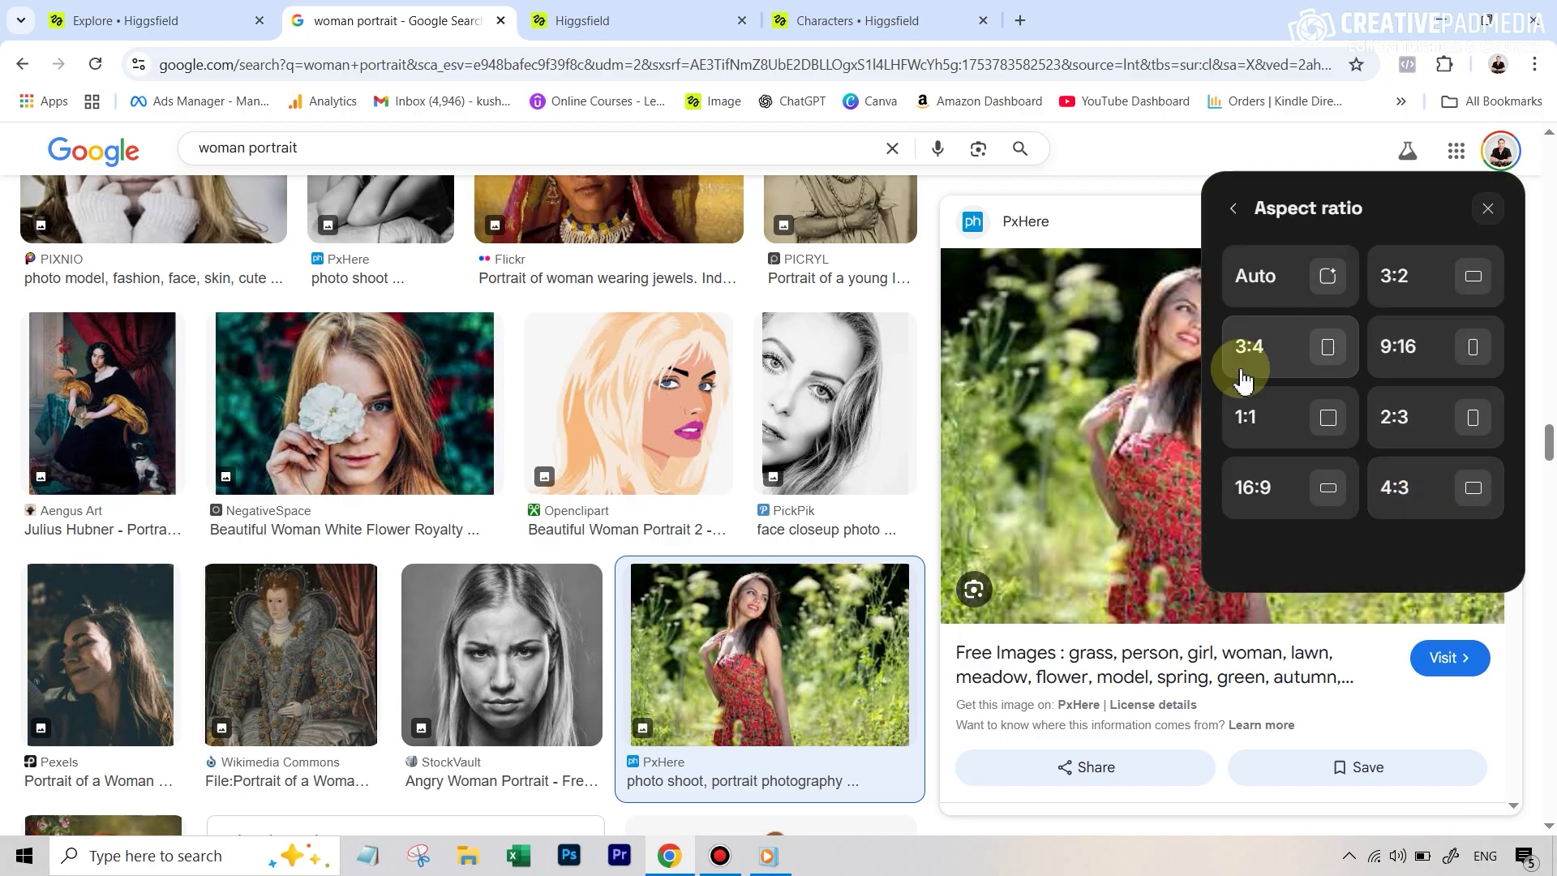
click(1307, 551)
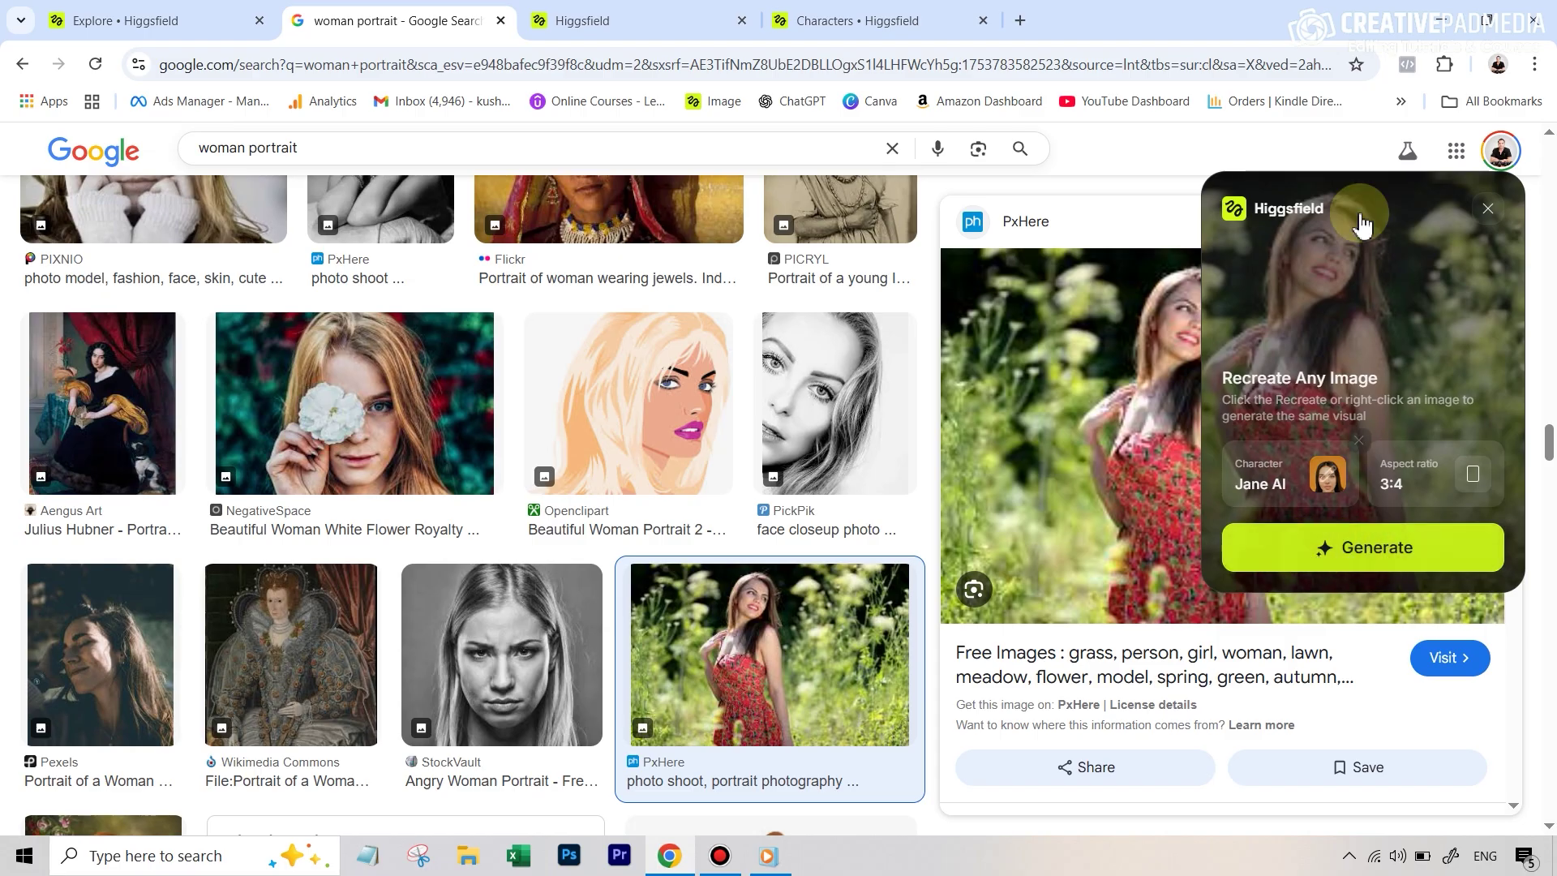
click(1388, 570)
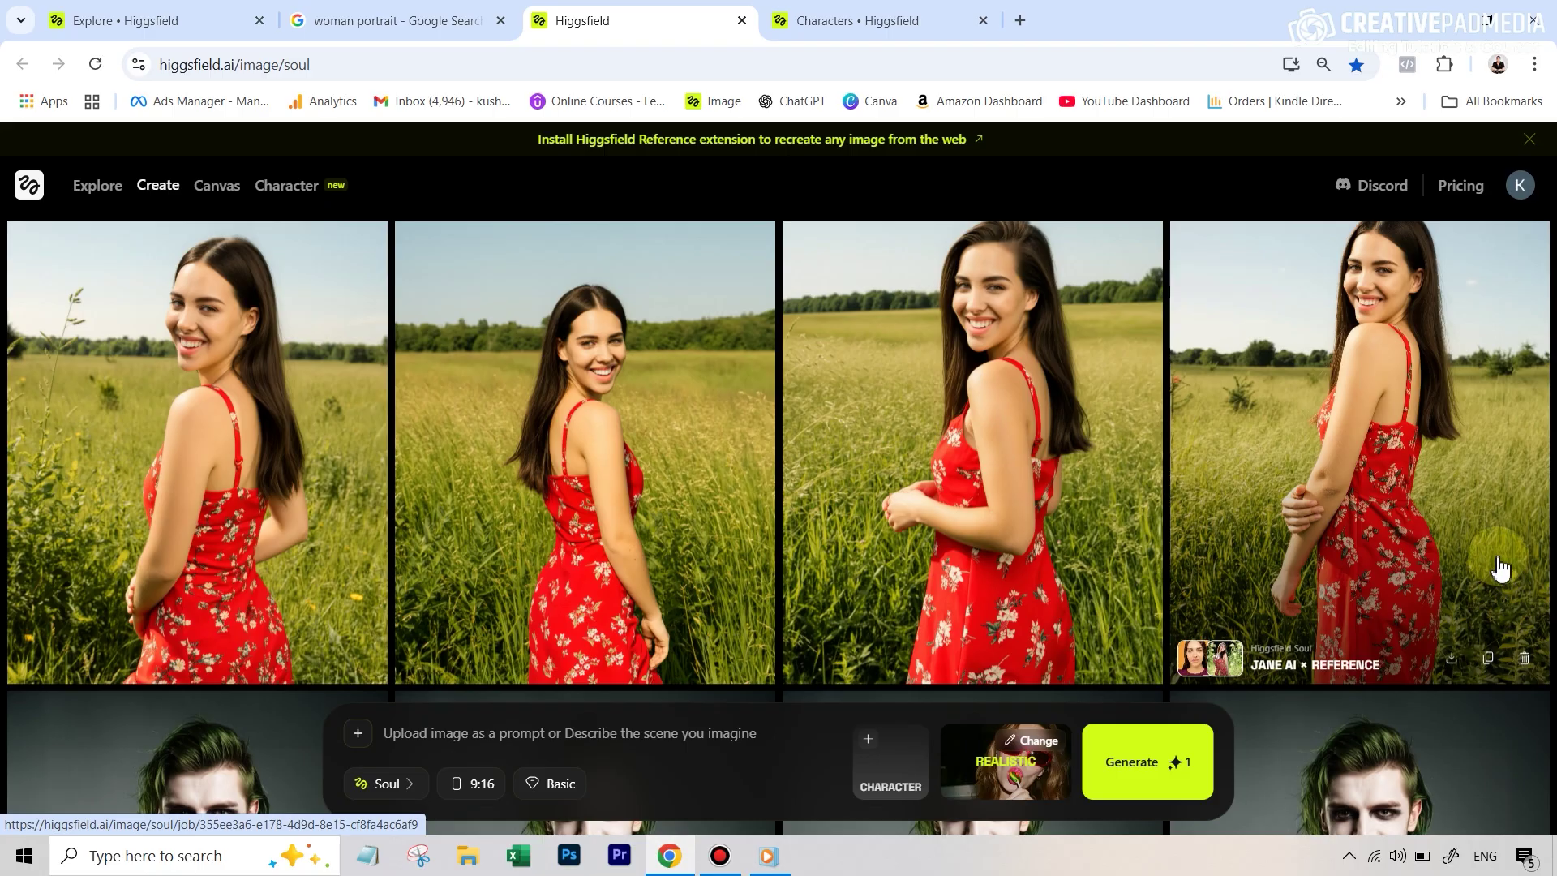
Step: Recreate the PickPik wooden-fence portrait as Jane AI at 3:4 and view the results
key(ctrl+shift+Tab)
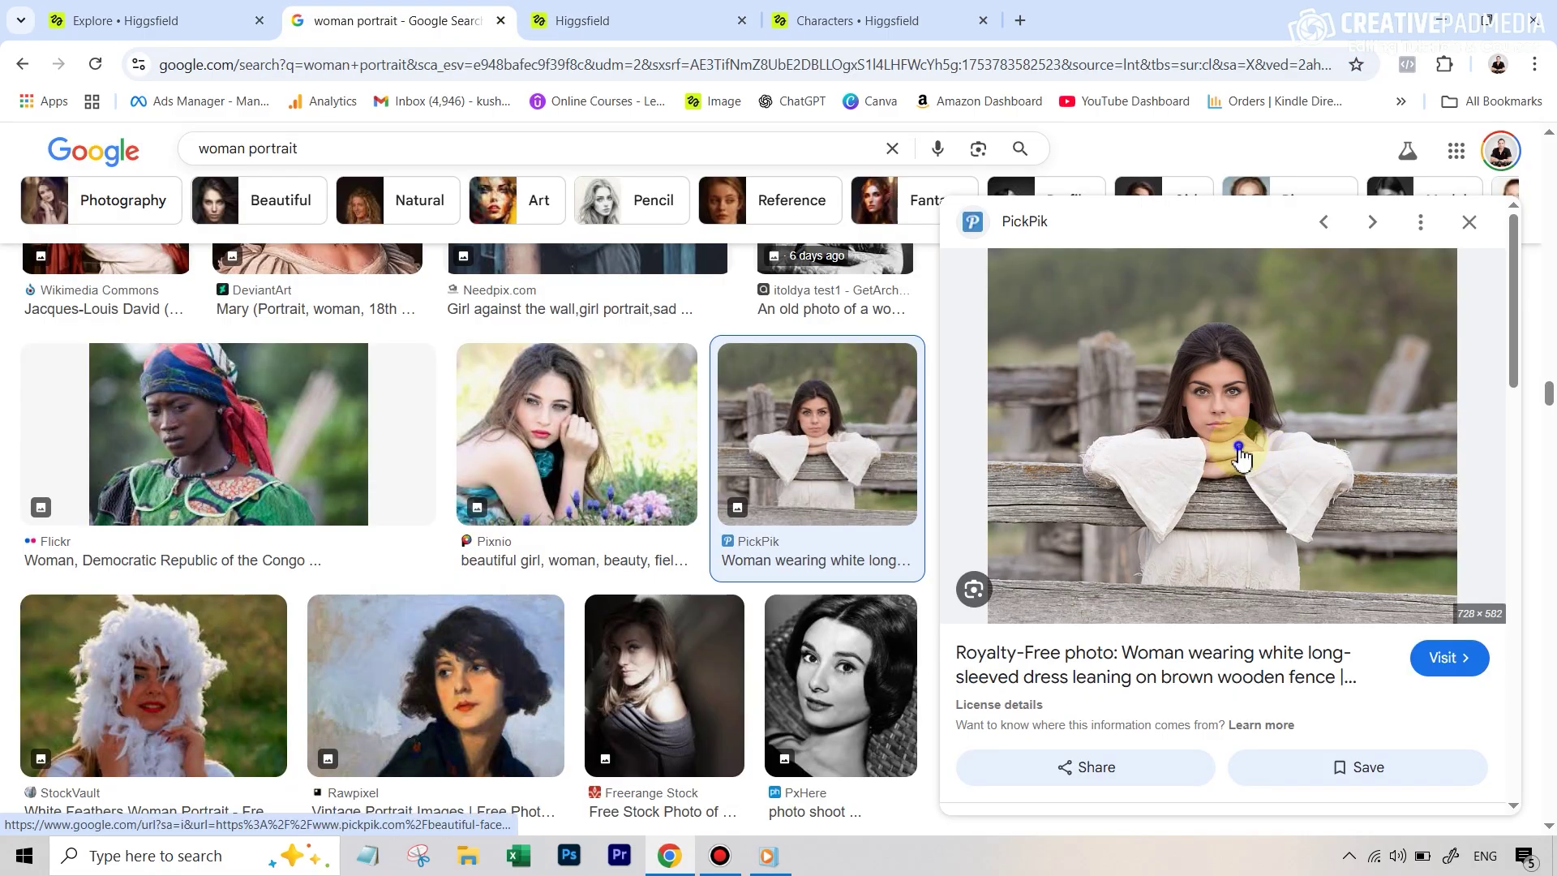
right_click(1273, 469)
click(1325, 764)
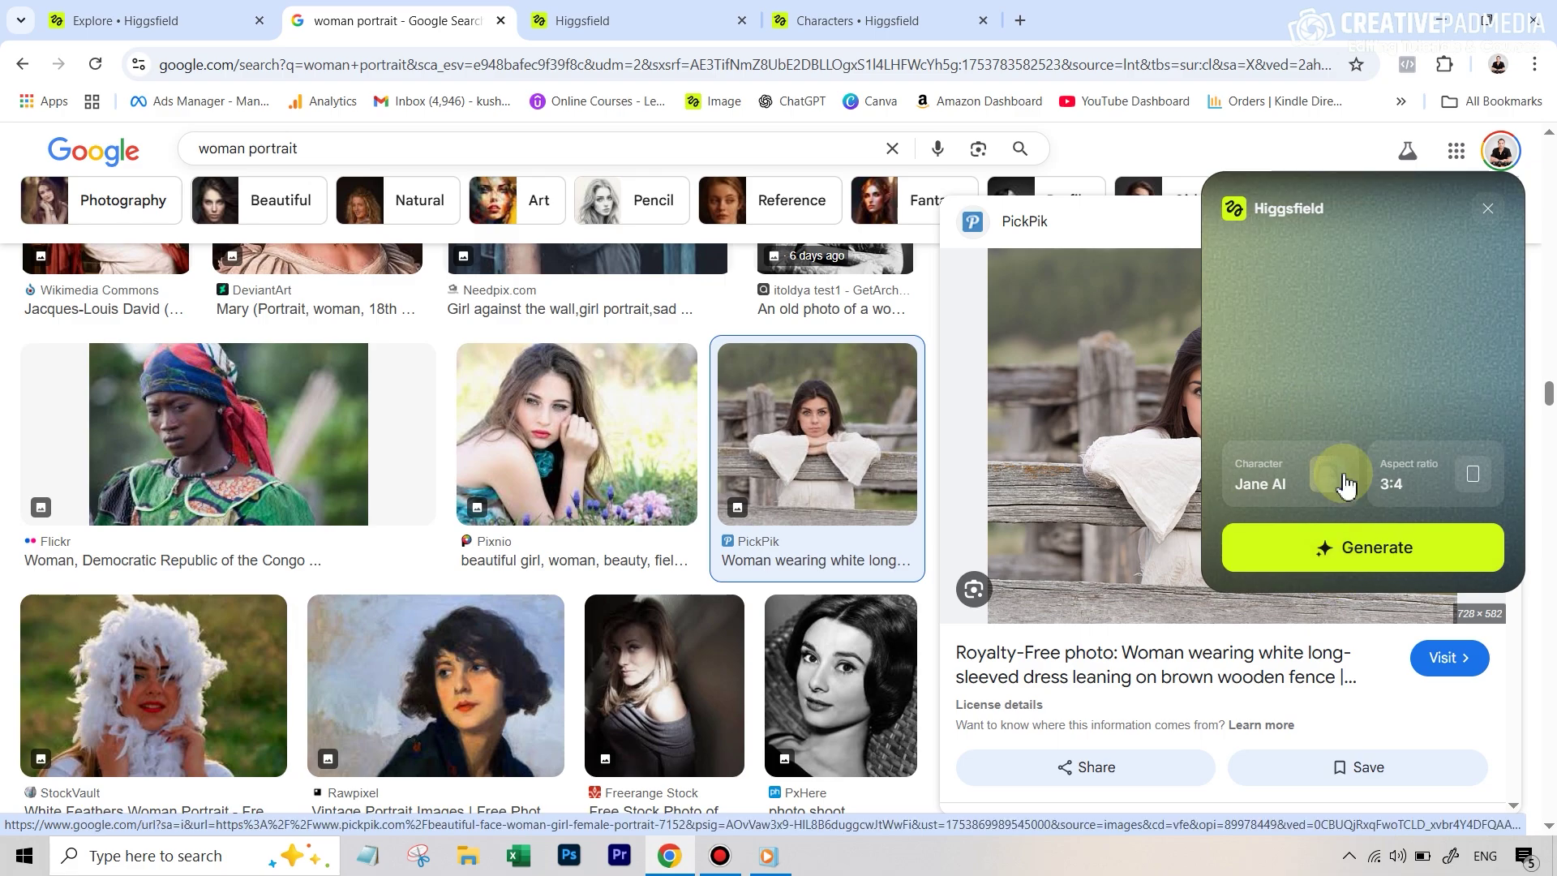
click(1401, 479)
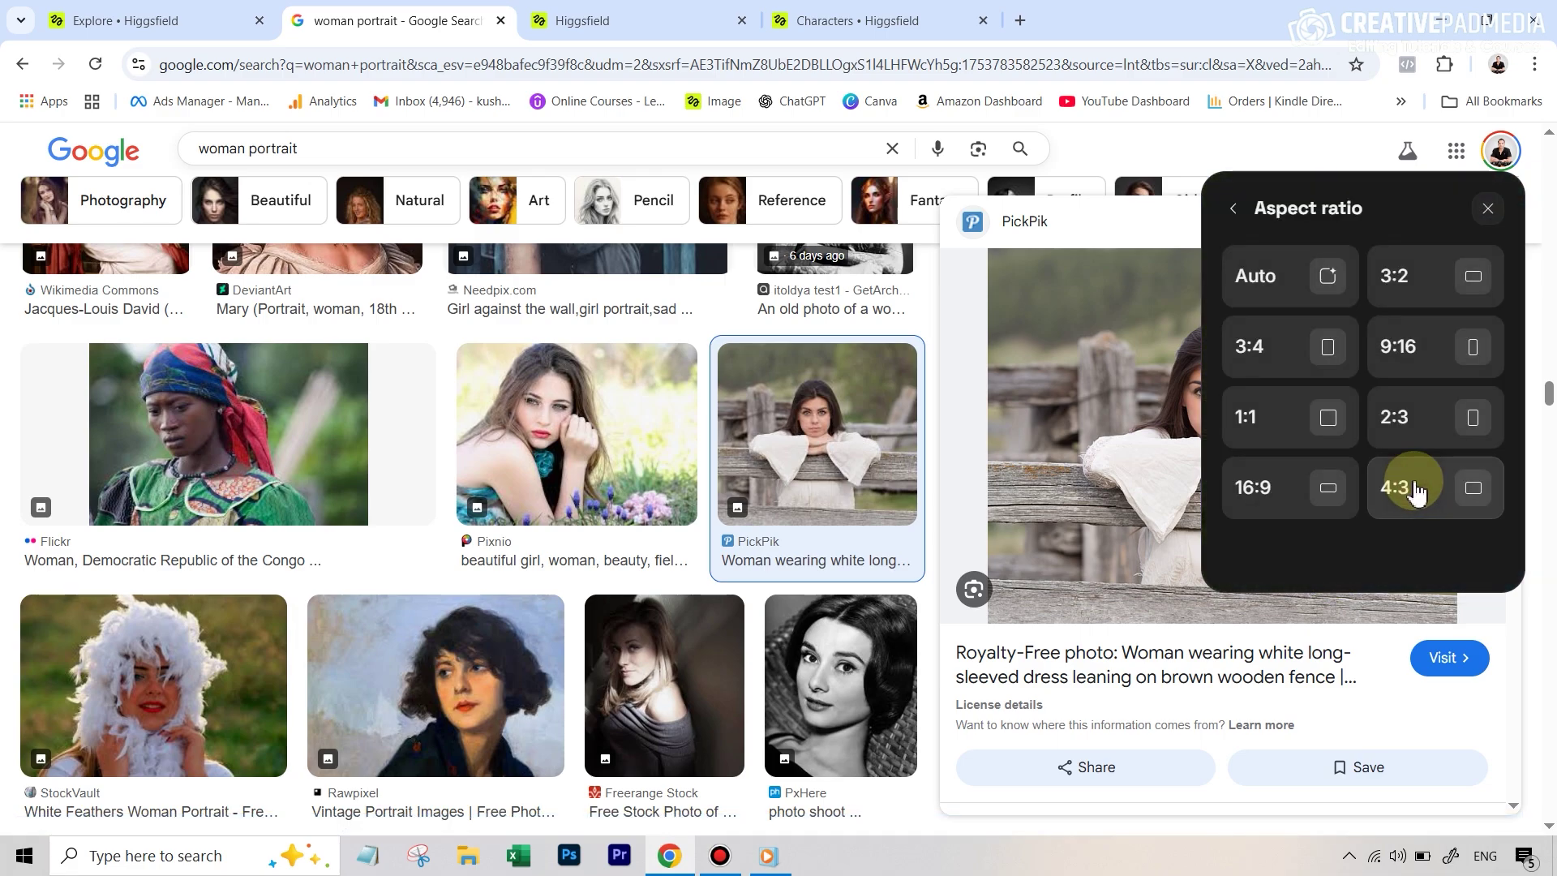
click(1293, 351)
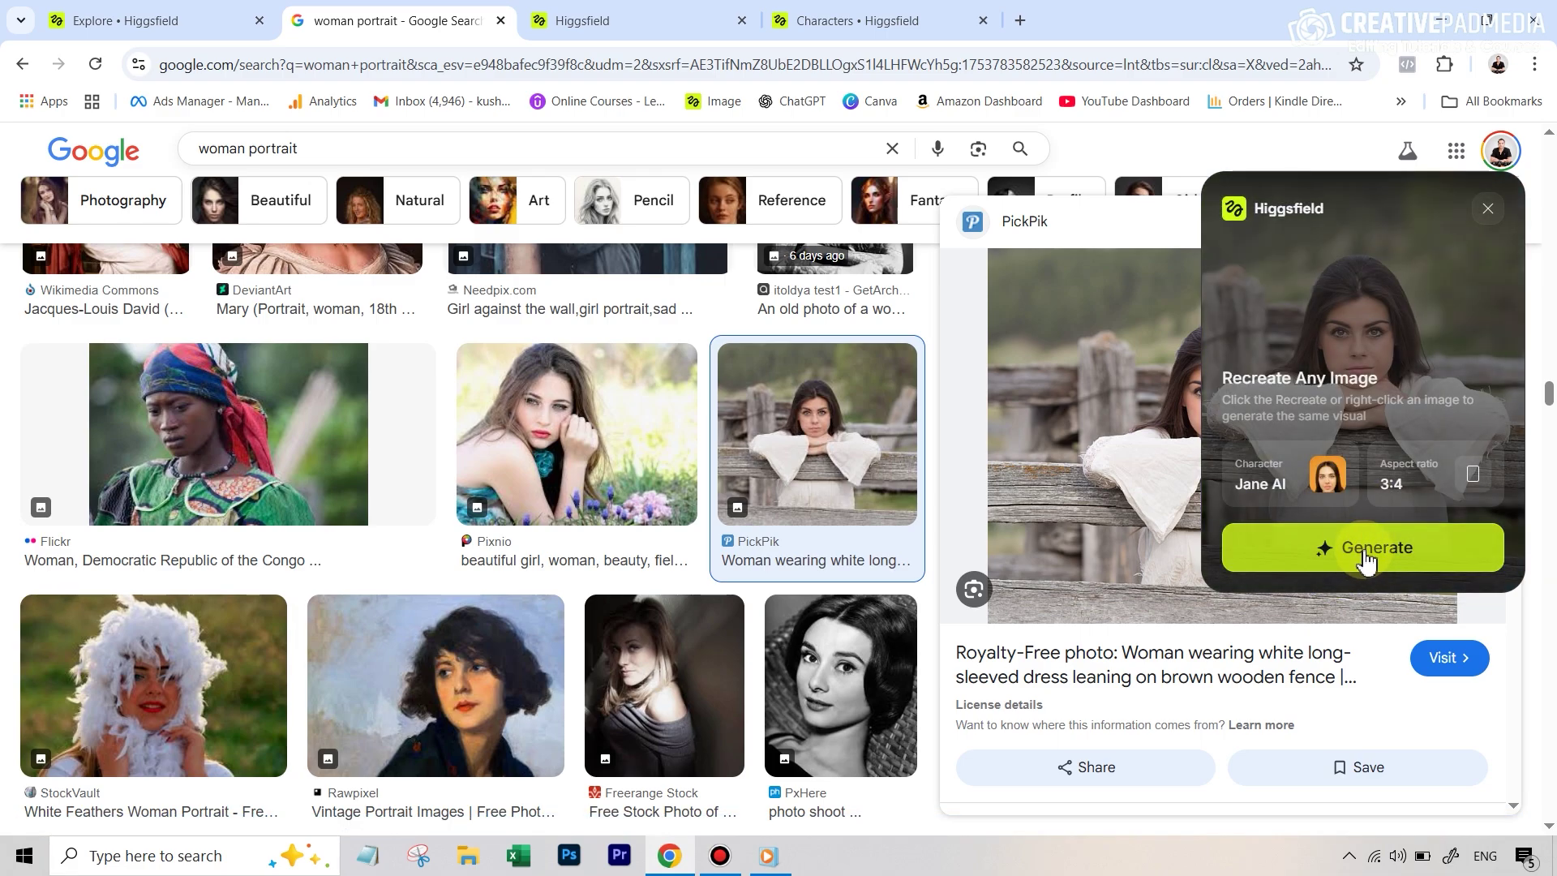
click(1366, 550)
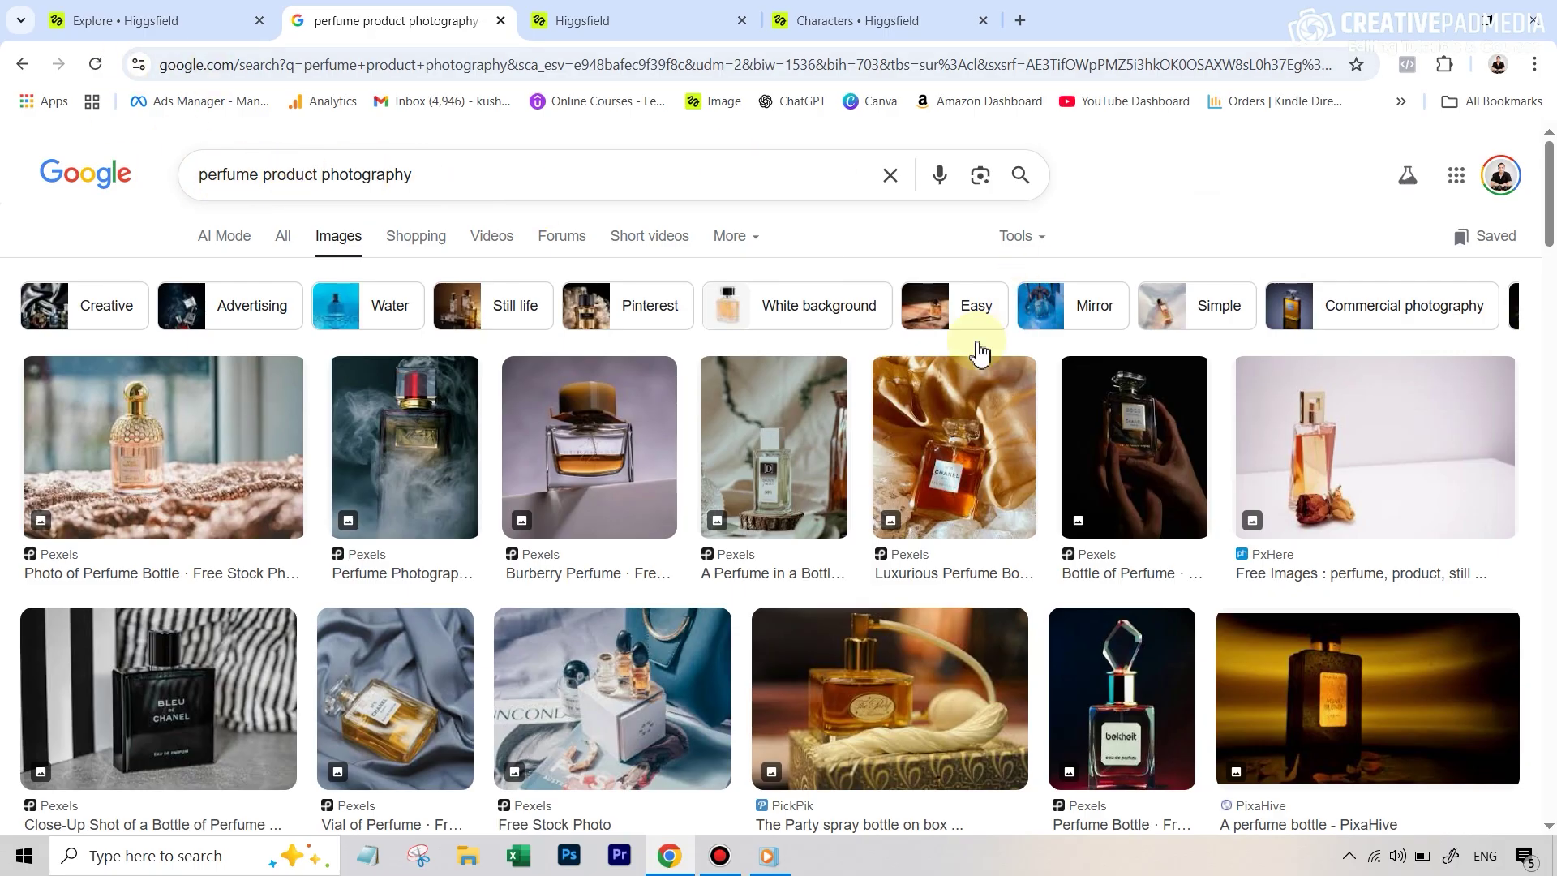
Step: Scroll down through the perfume product photography image results toward the pink perfume bottle
scroll(1006, 477, down, 10)
scroll(1006, 477, down, 4)
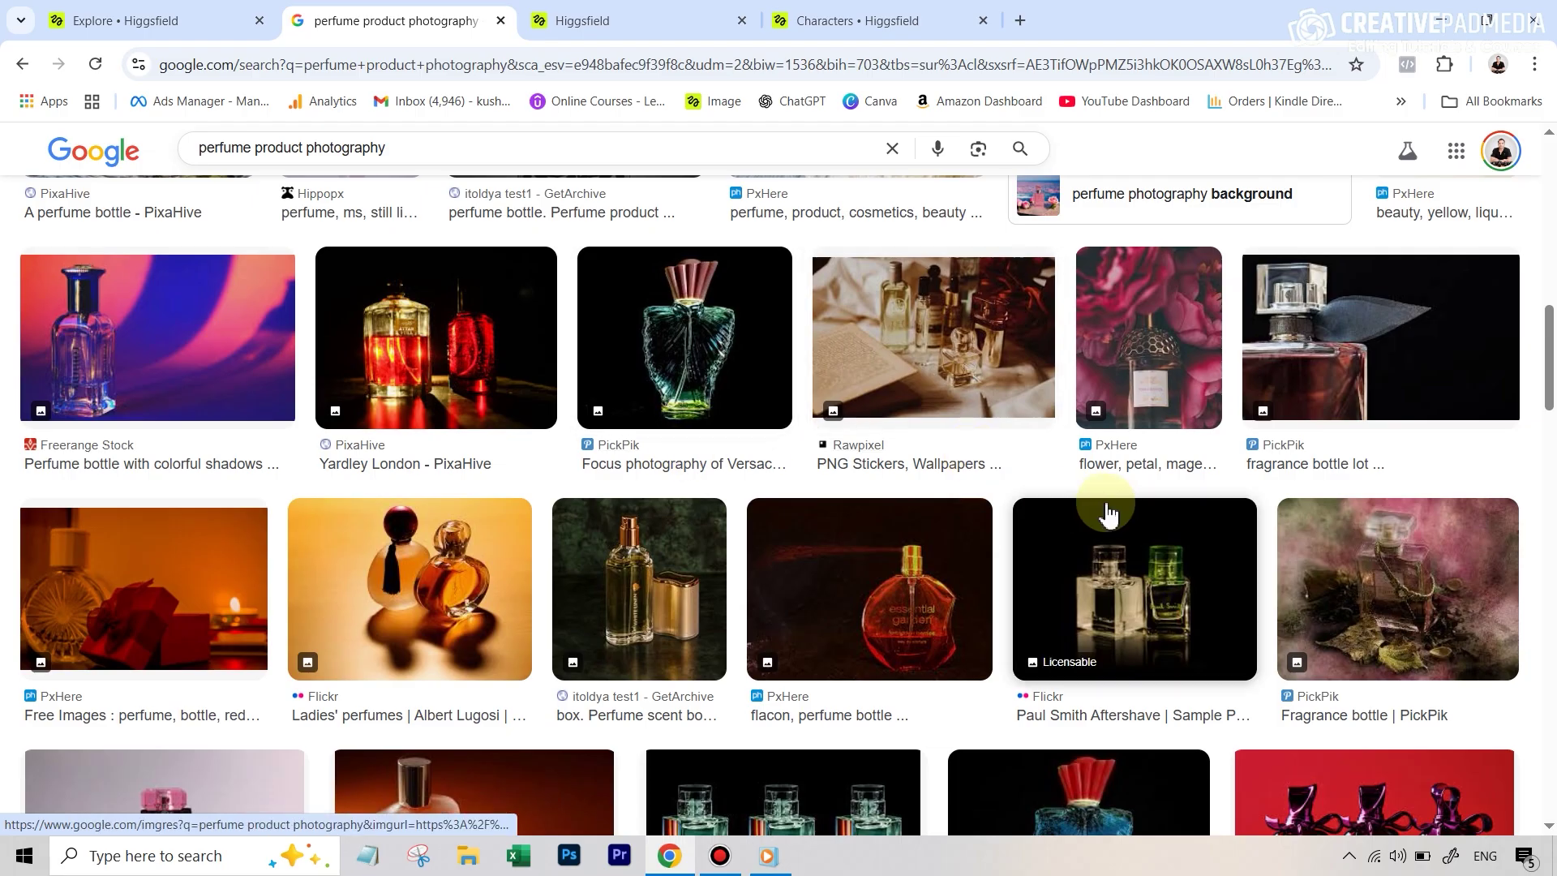
scroll(1042, 504, down, 5)
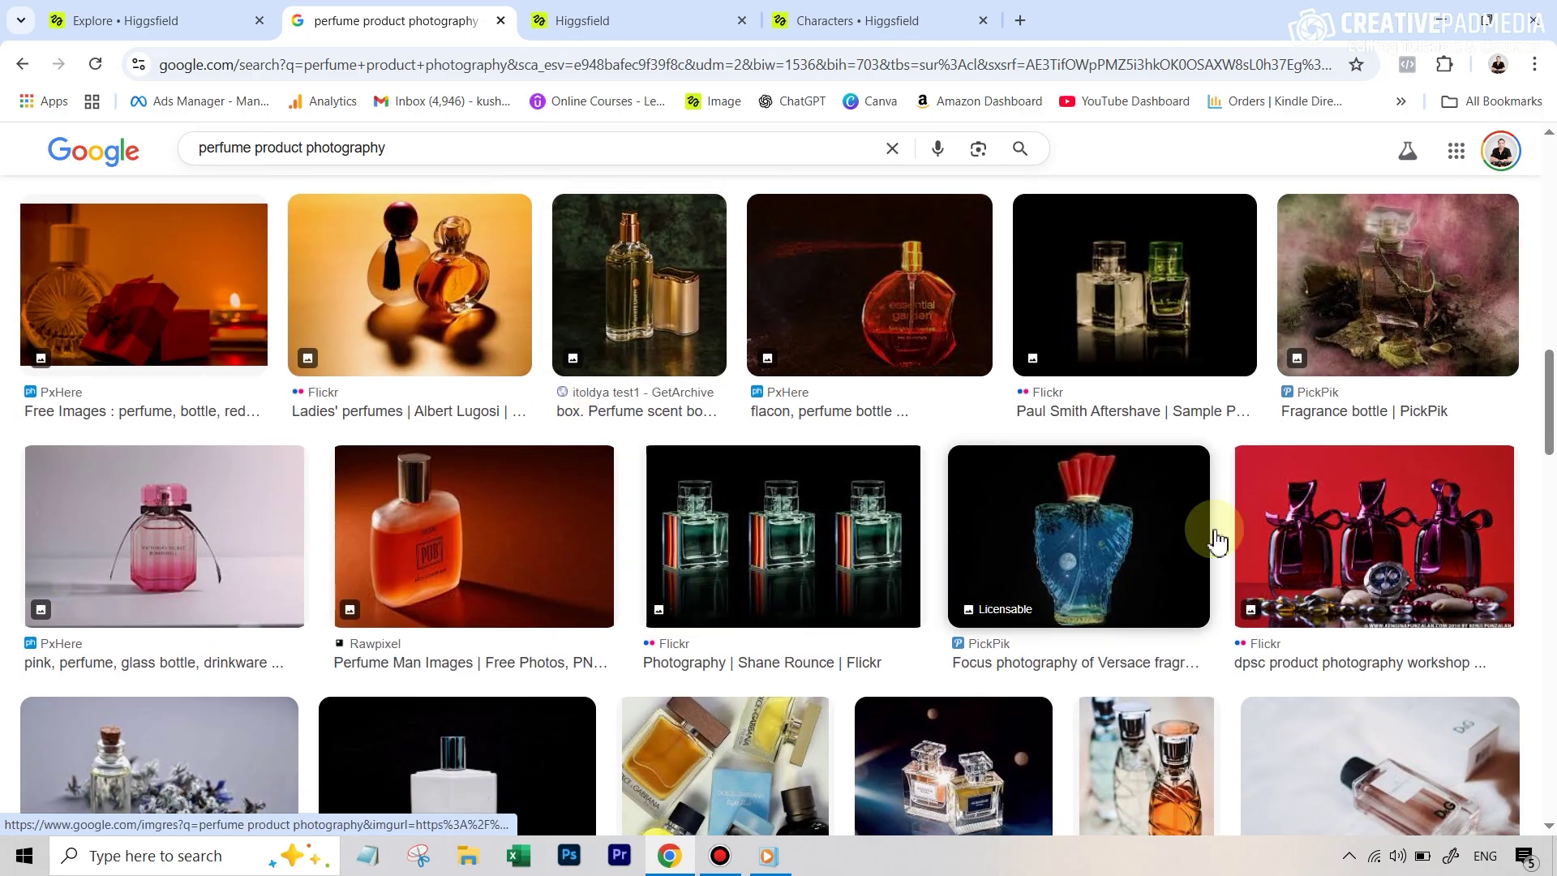
scroll(1201, 523, down, 6)
scroll(1158, 525, down, 10)
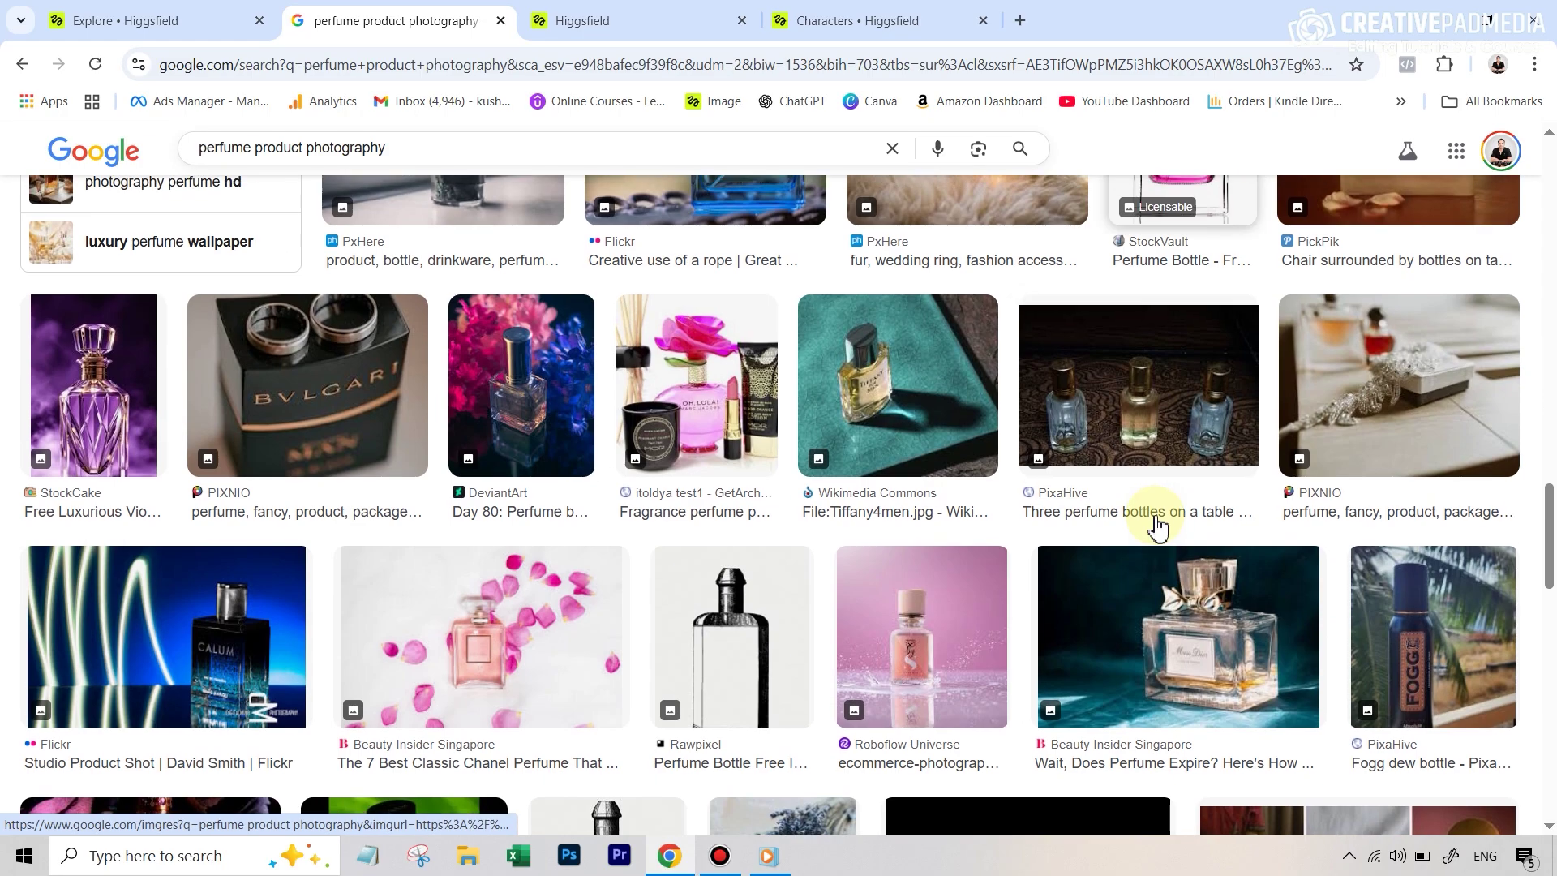
scroll(1158, 526, down, 3)
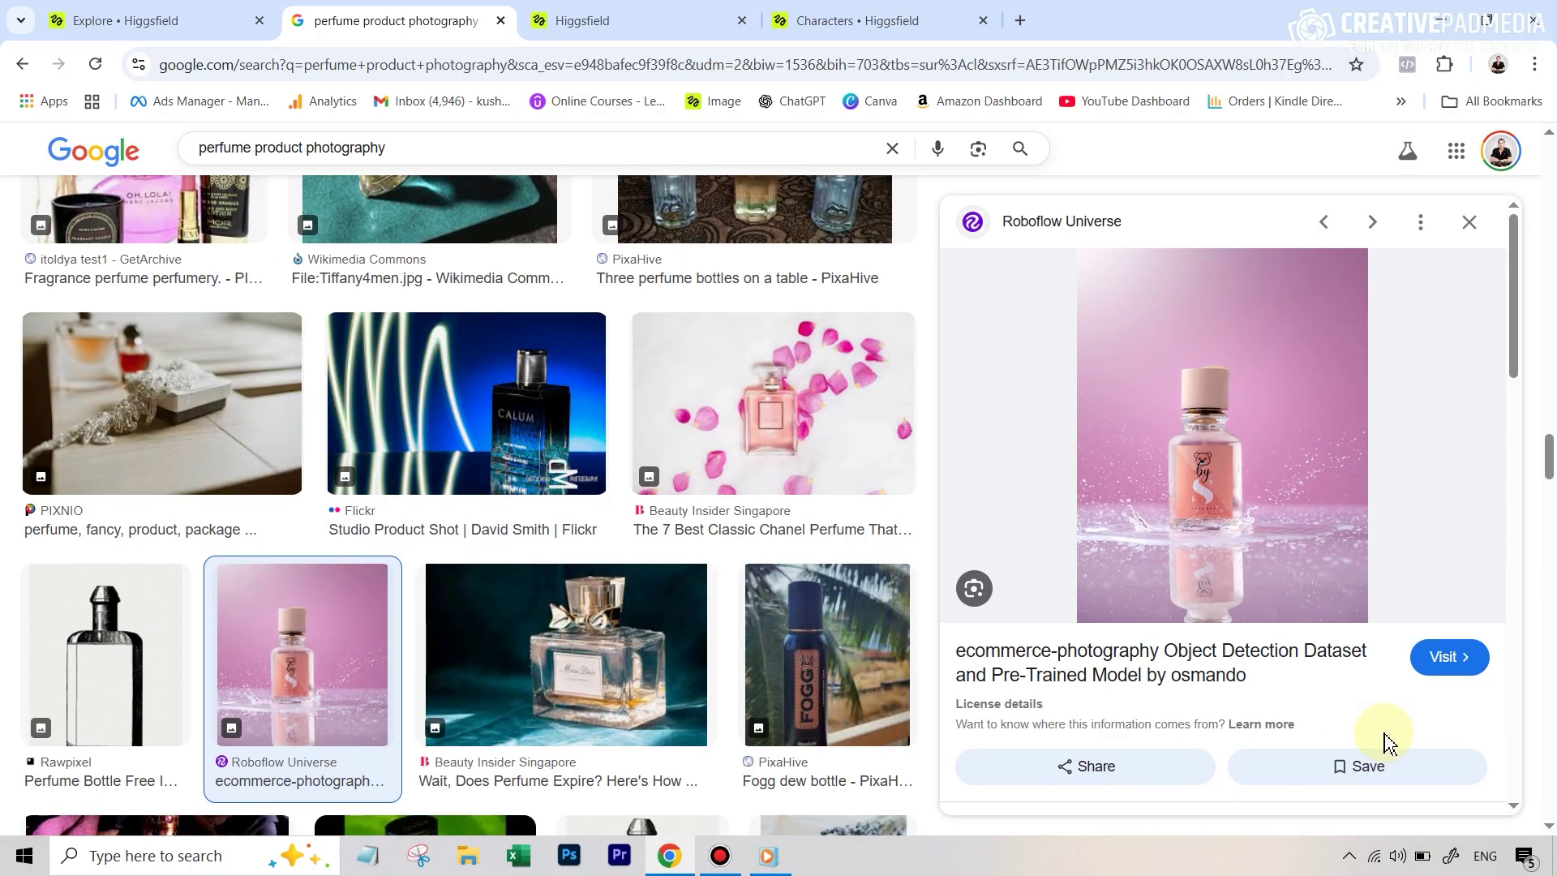
Step: Send the pink perfume photo to Higgsfield, remove Jane AI, set 1:1 and generate
right_click(1203, 419)
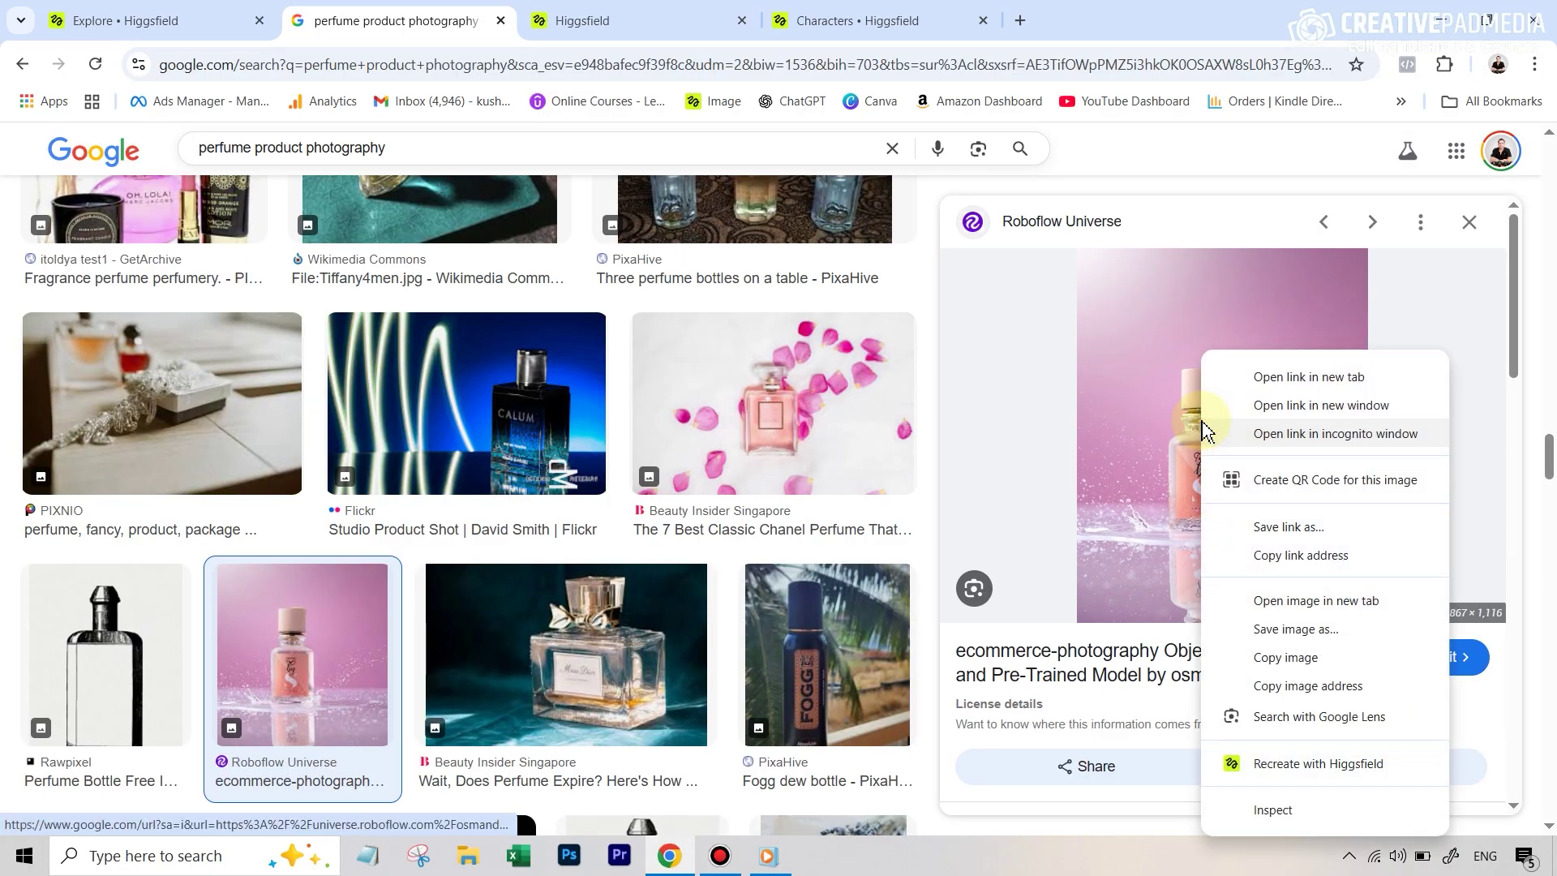
click(1341, 761)
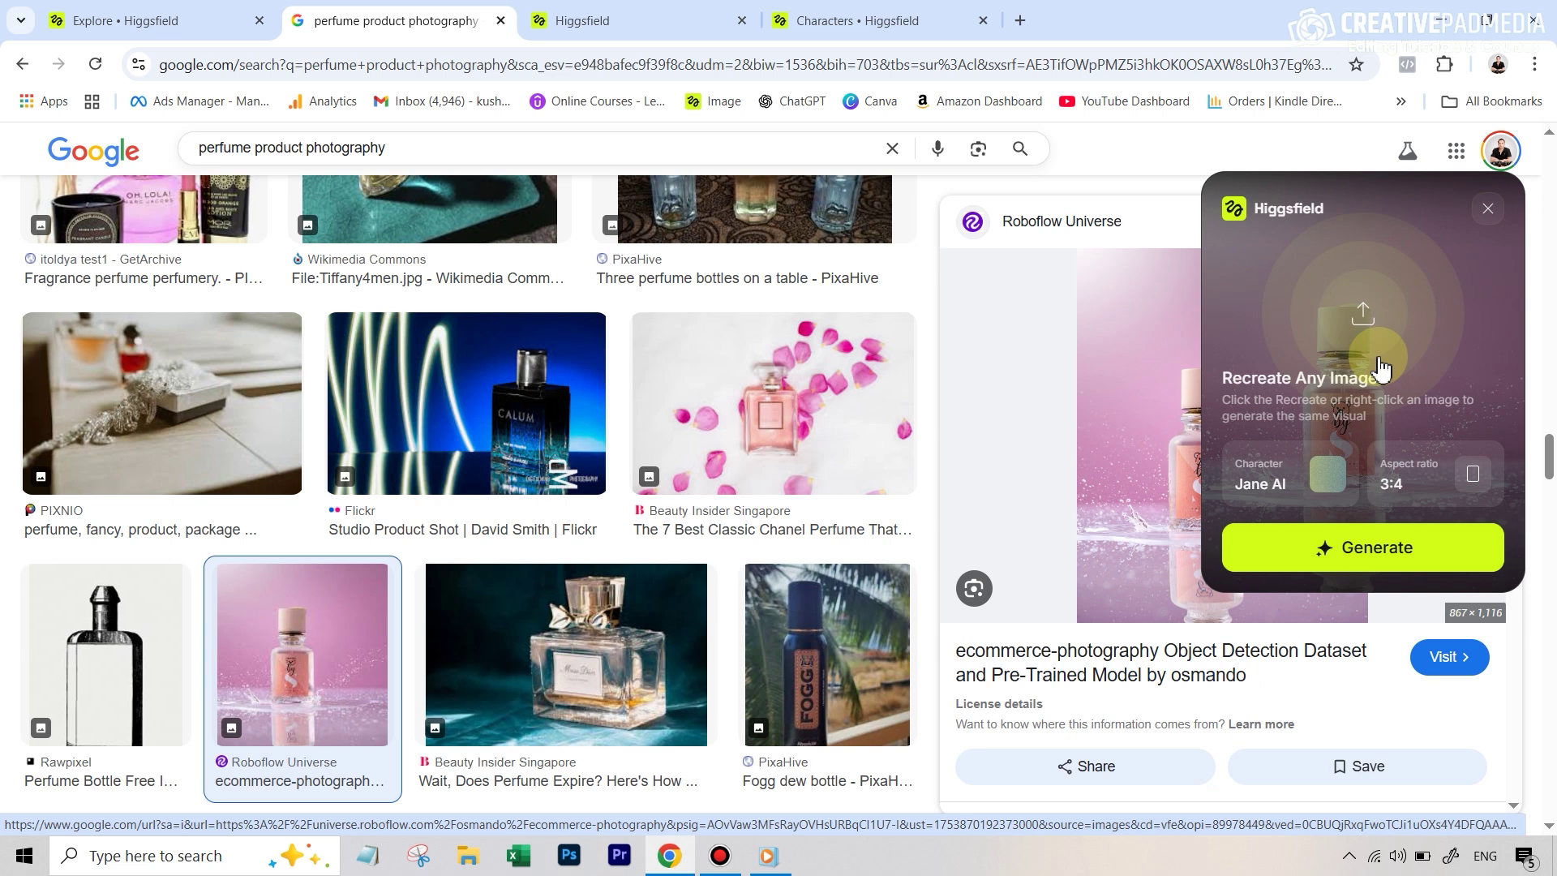
mouse_move(1330, 470)
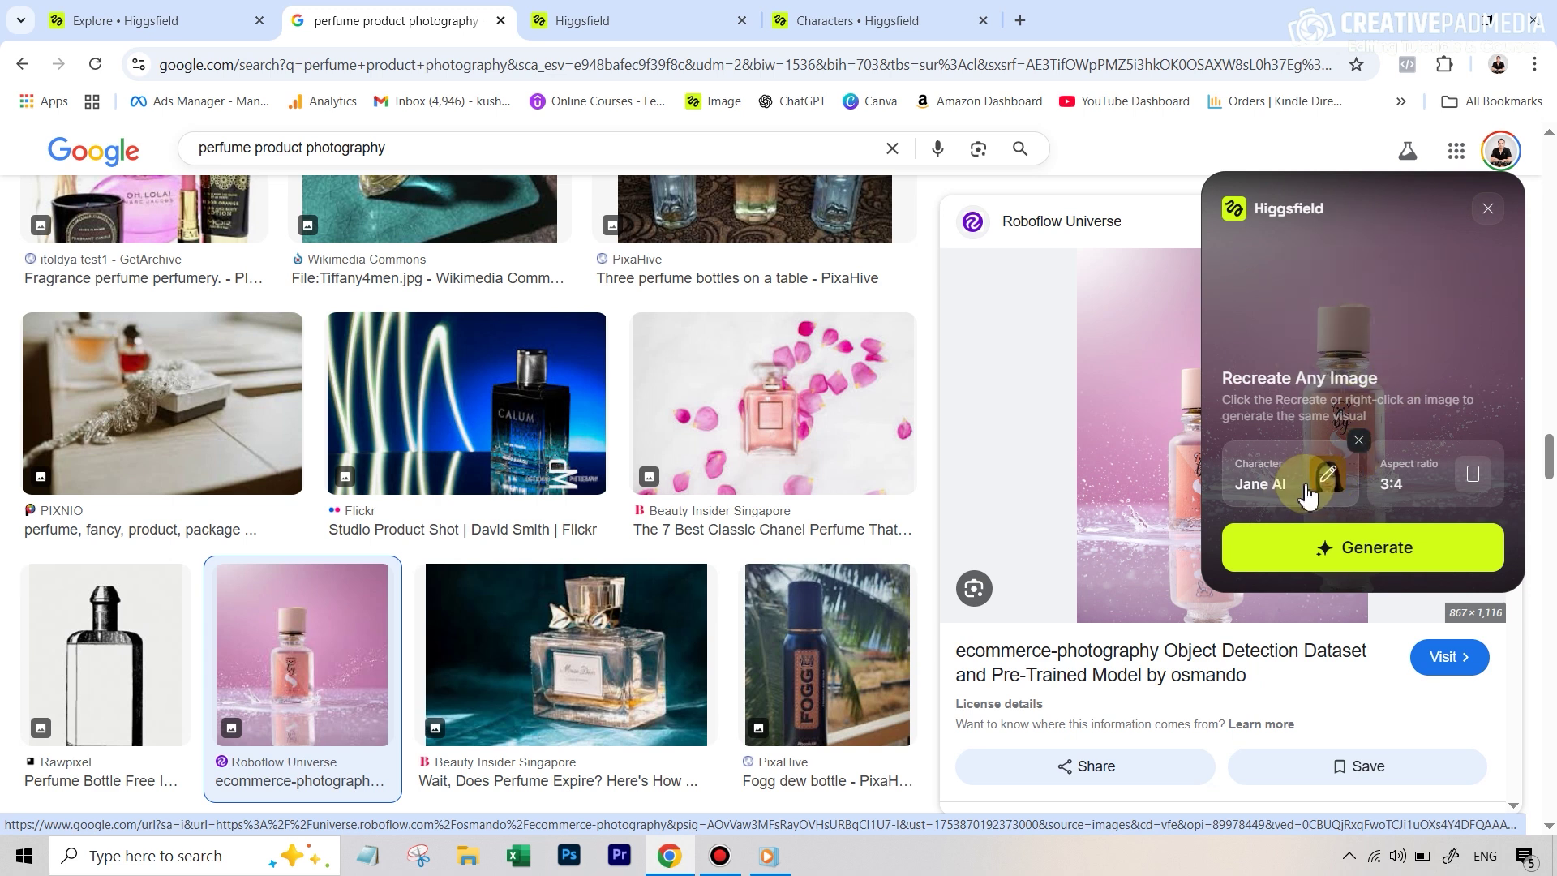
click(1359, 443)
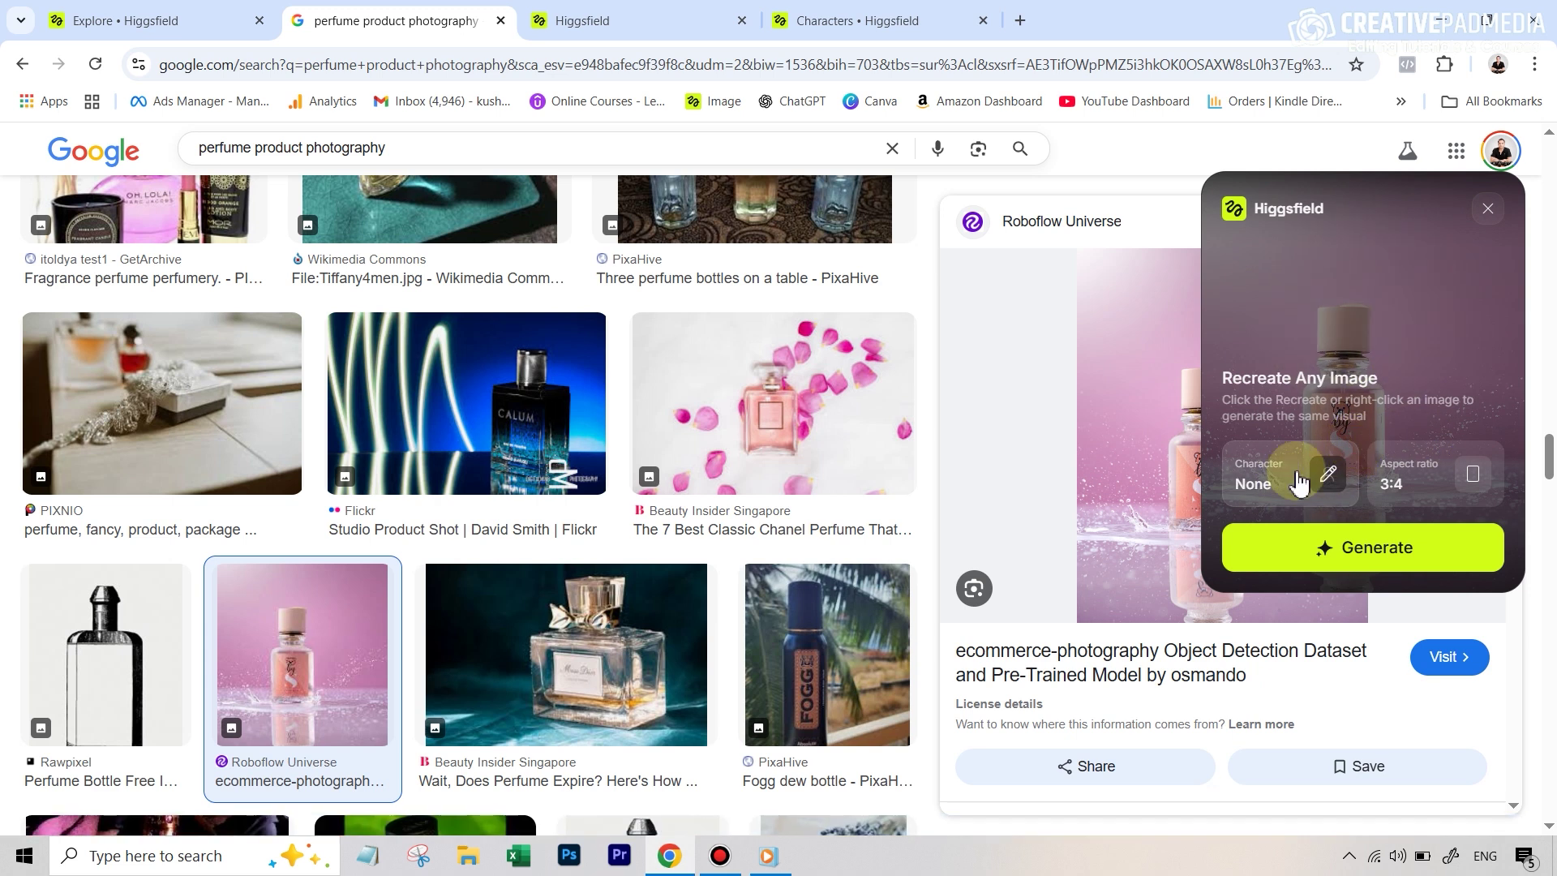
click(1434, 487)
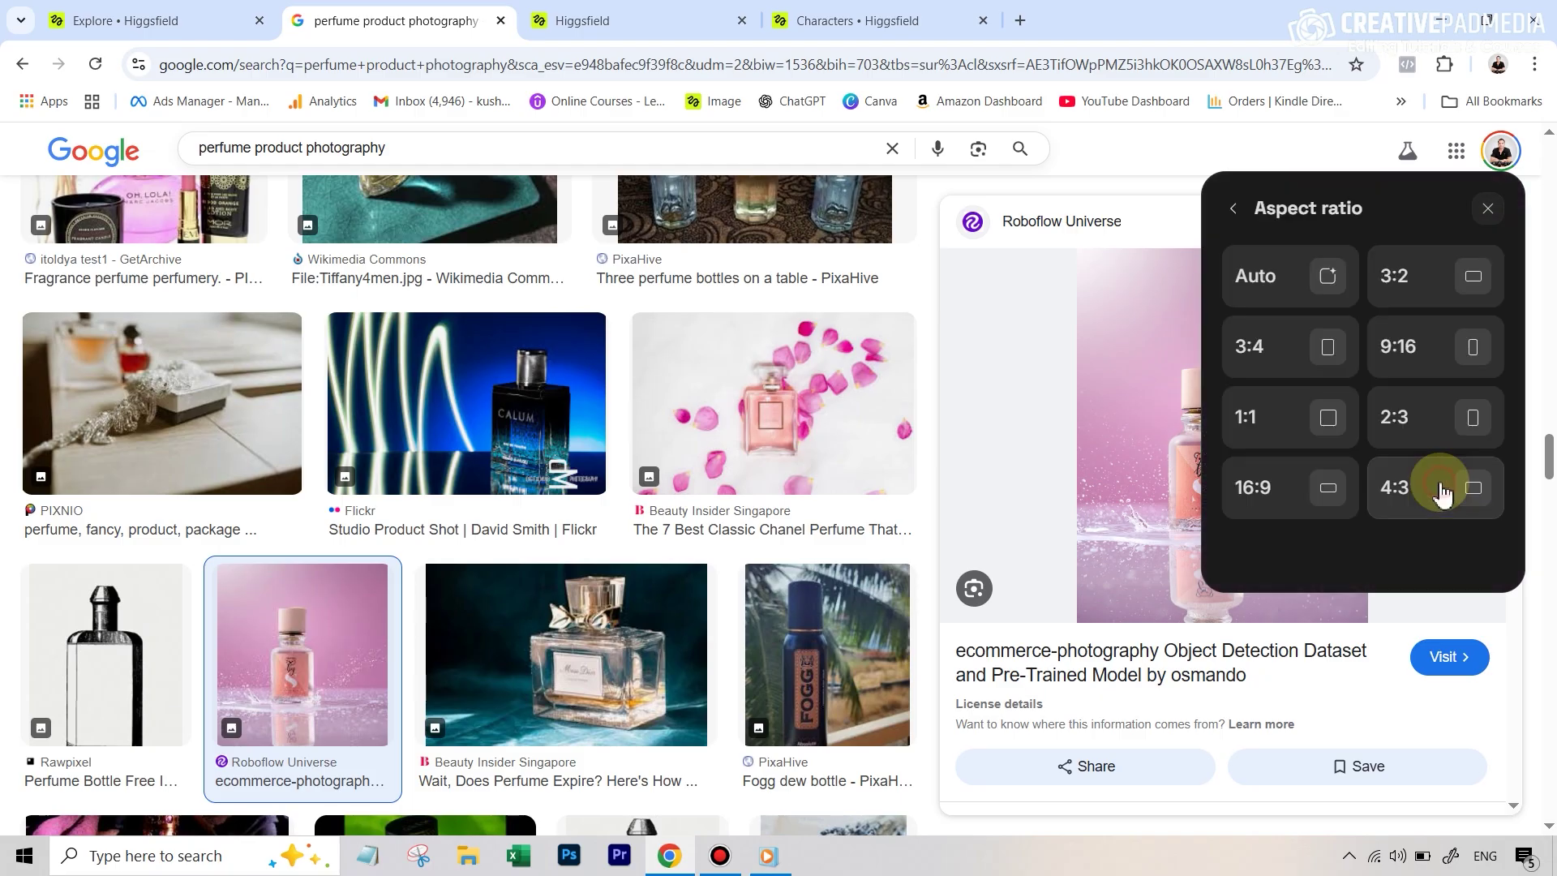
click(1265, 440)
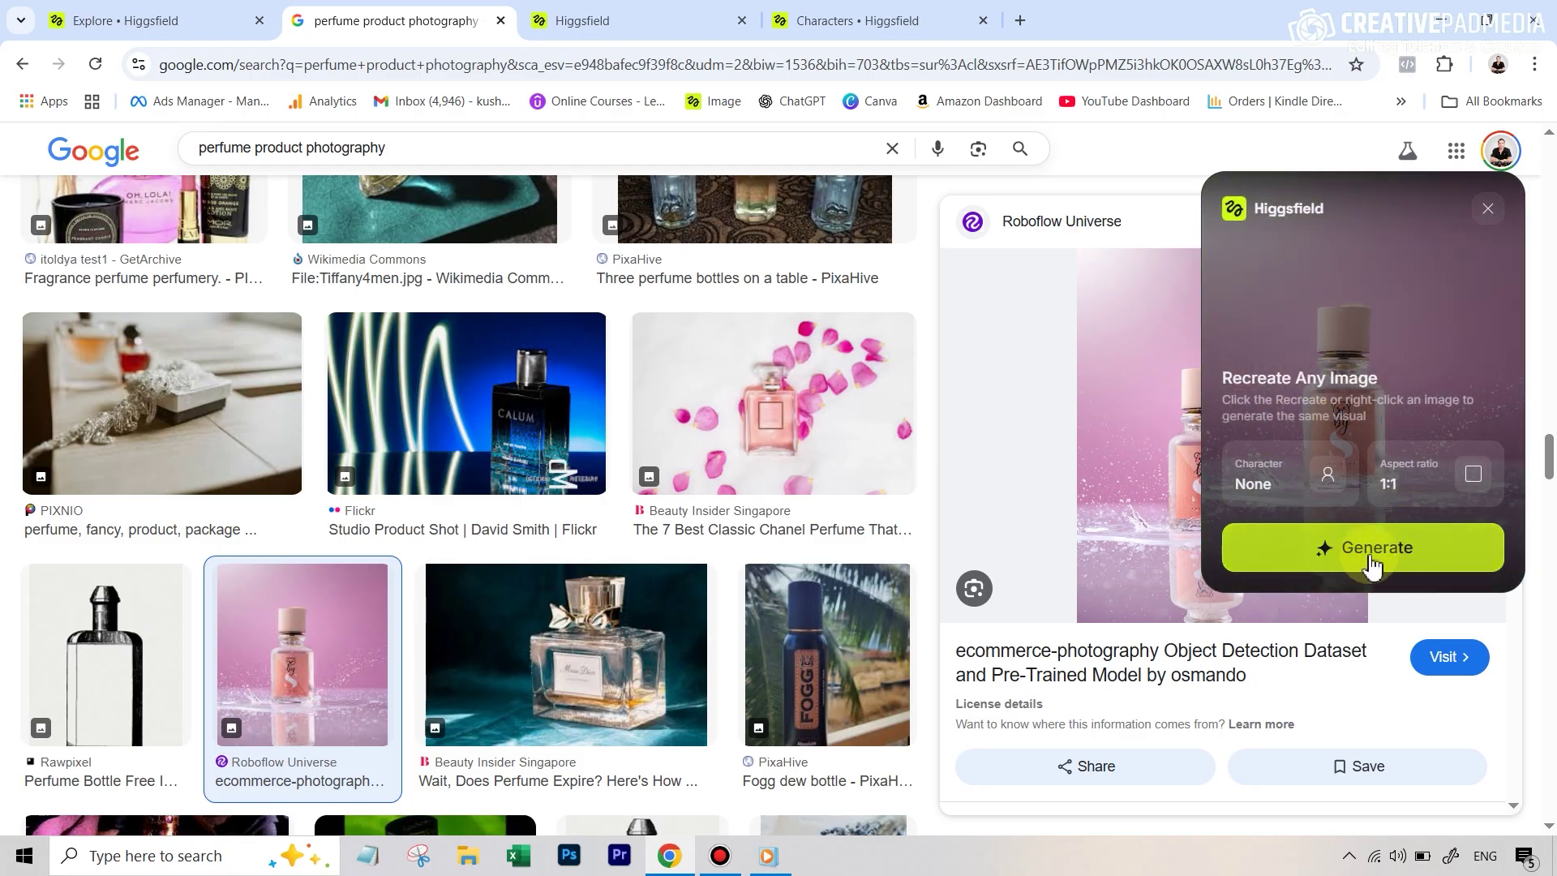
click(1373, 547)
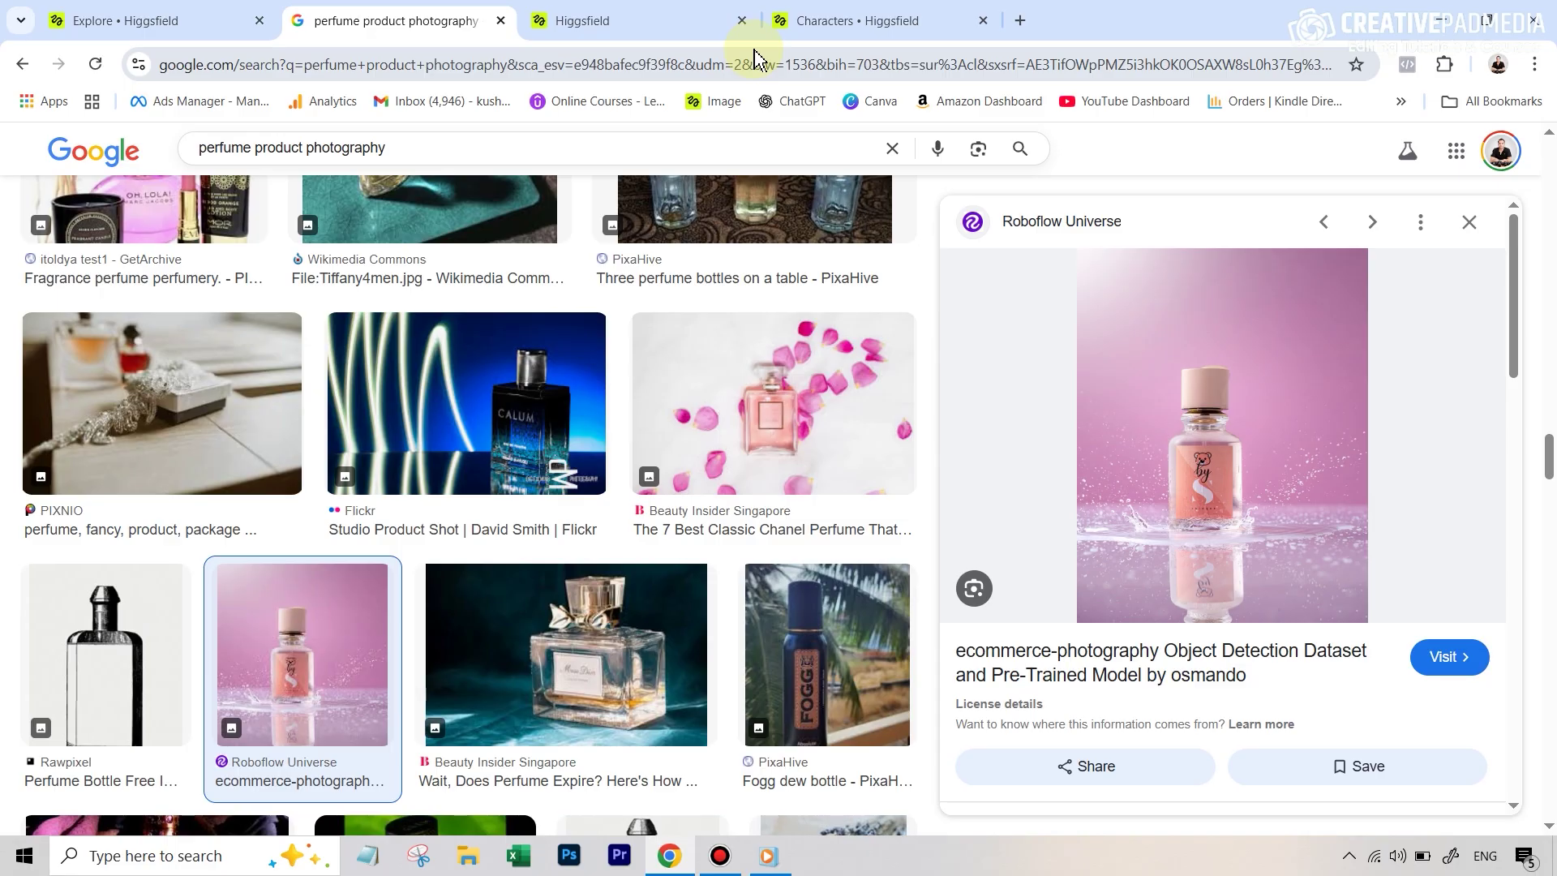
Step: Review the four generated perfume splash images, then open the Canvas Product placement editor
click(609, 20)
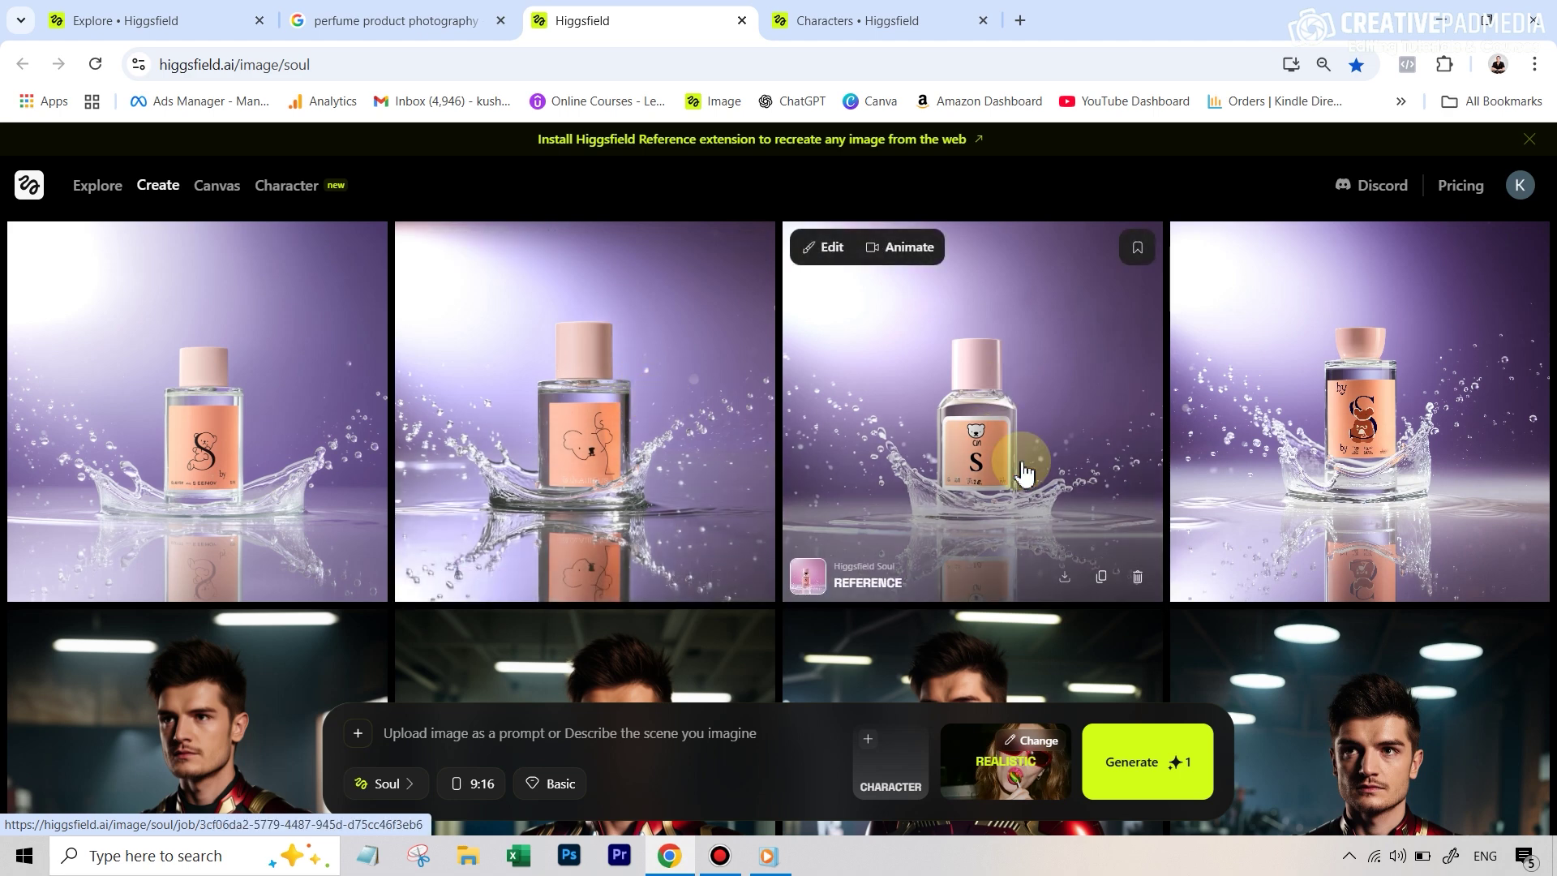
mouse_move(217, 203)
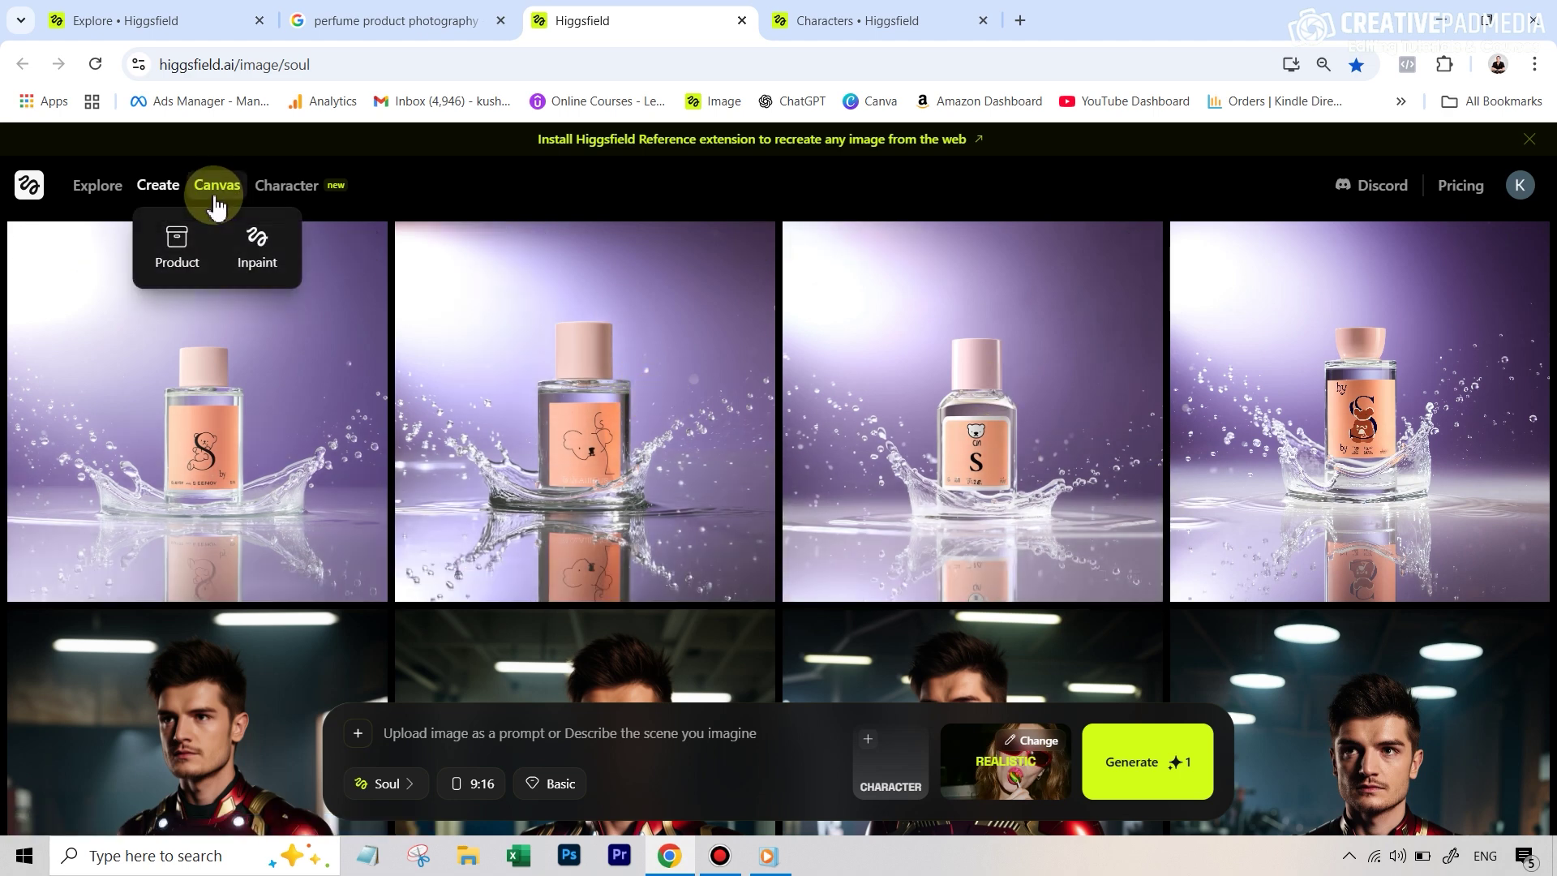
click(179, 258)
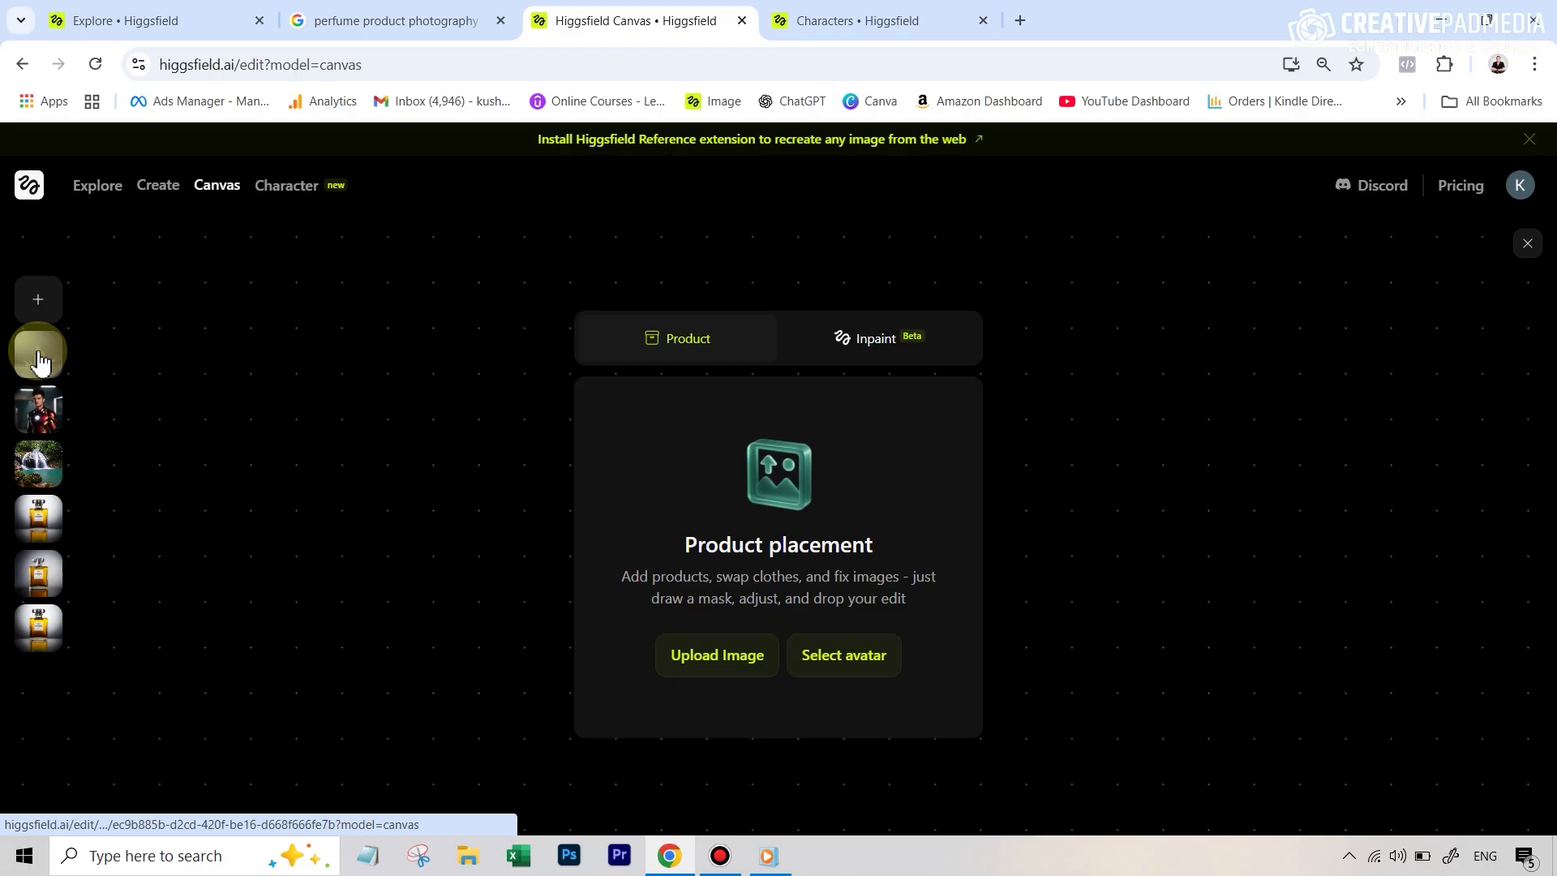
Step: Load the first purple splash image and brush-mask the bottle's cap, body and reflection
click(39, 361)
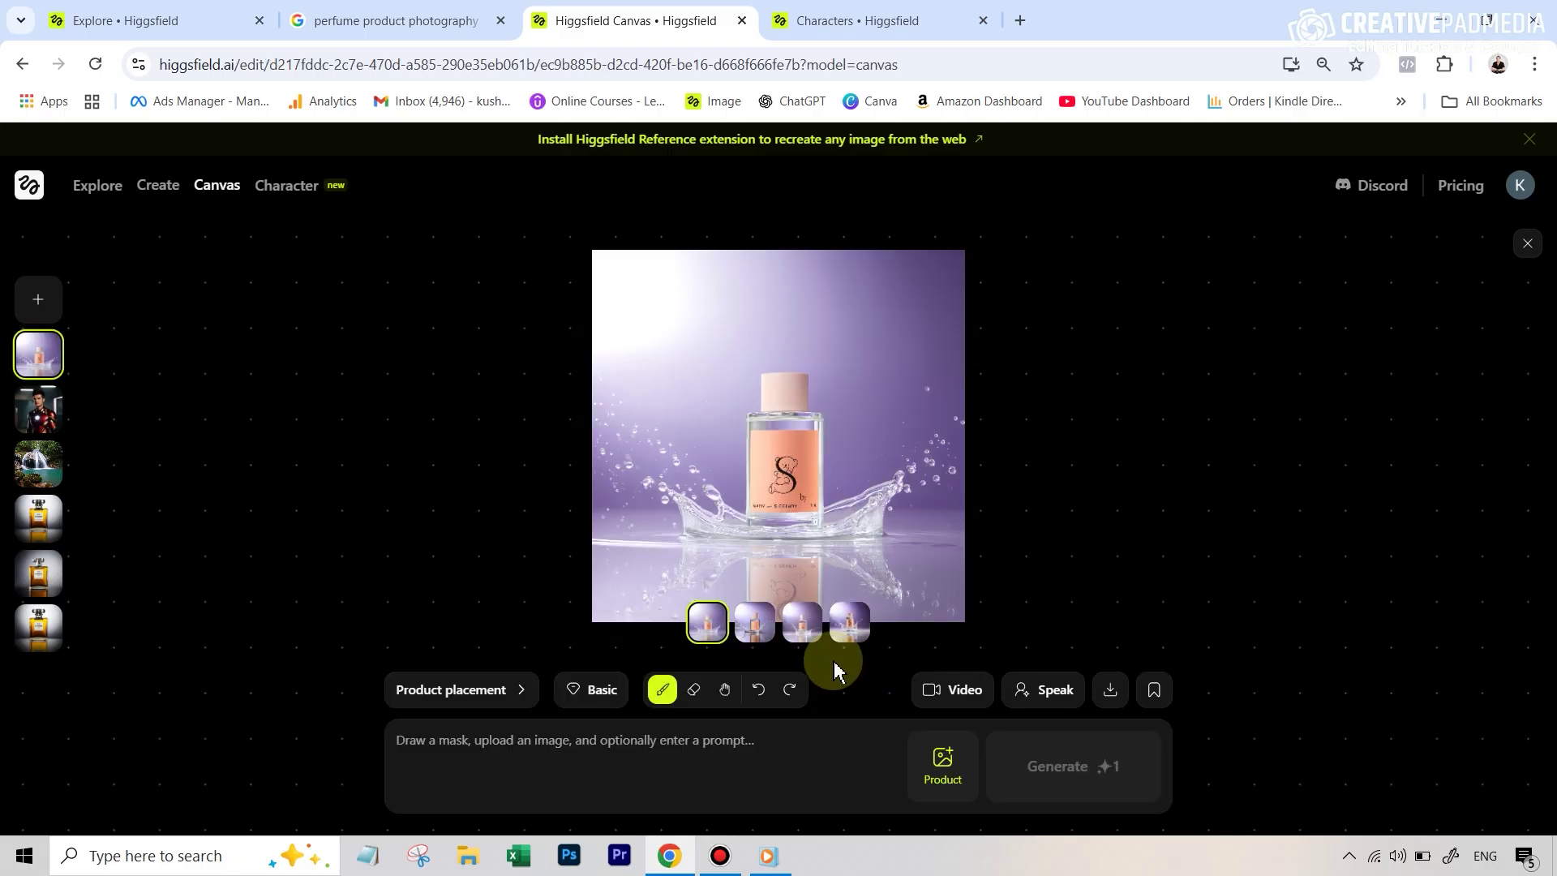
mouse_move(768, 388)
mouse_down()
mouse_move(799, 381)
mouse_move(763, 422)
mouse_move(751, 514)
mouse_move(771, 419)
mouse_move(799, 531)
mouse_move(796, 411)
mouse_move(810, 439)
mouse_move(814, 425)
mouse_move(816, 522)
mouse_move(820, 451)
mouse_move(805, 526)
mouse_up()
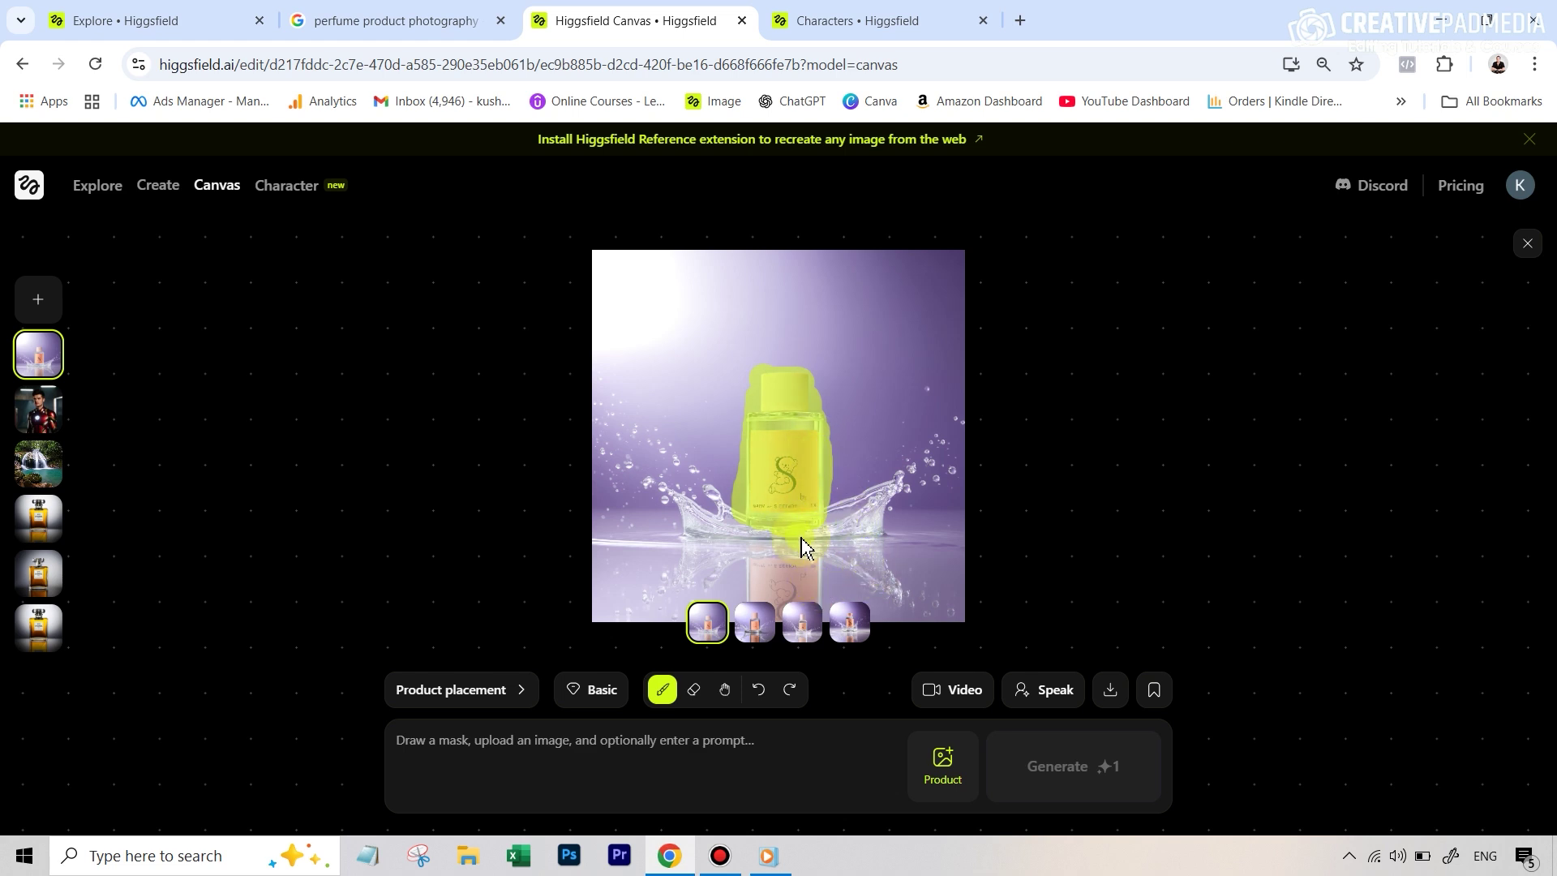
scroll(801, 539, down, 1)
mouse_move(766, 504)
mouse_down()
mouse_move(777, 537)
mouse_move(781, 505)
mouse_move(795, 527)
mouse_move(795, 559)
mouse_move(818, 491)
mouse_move(800, 557)
mouse_up()
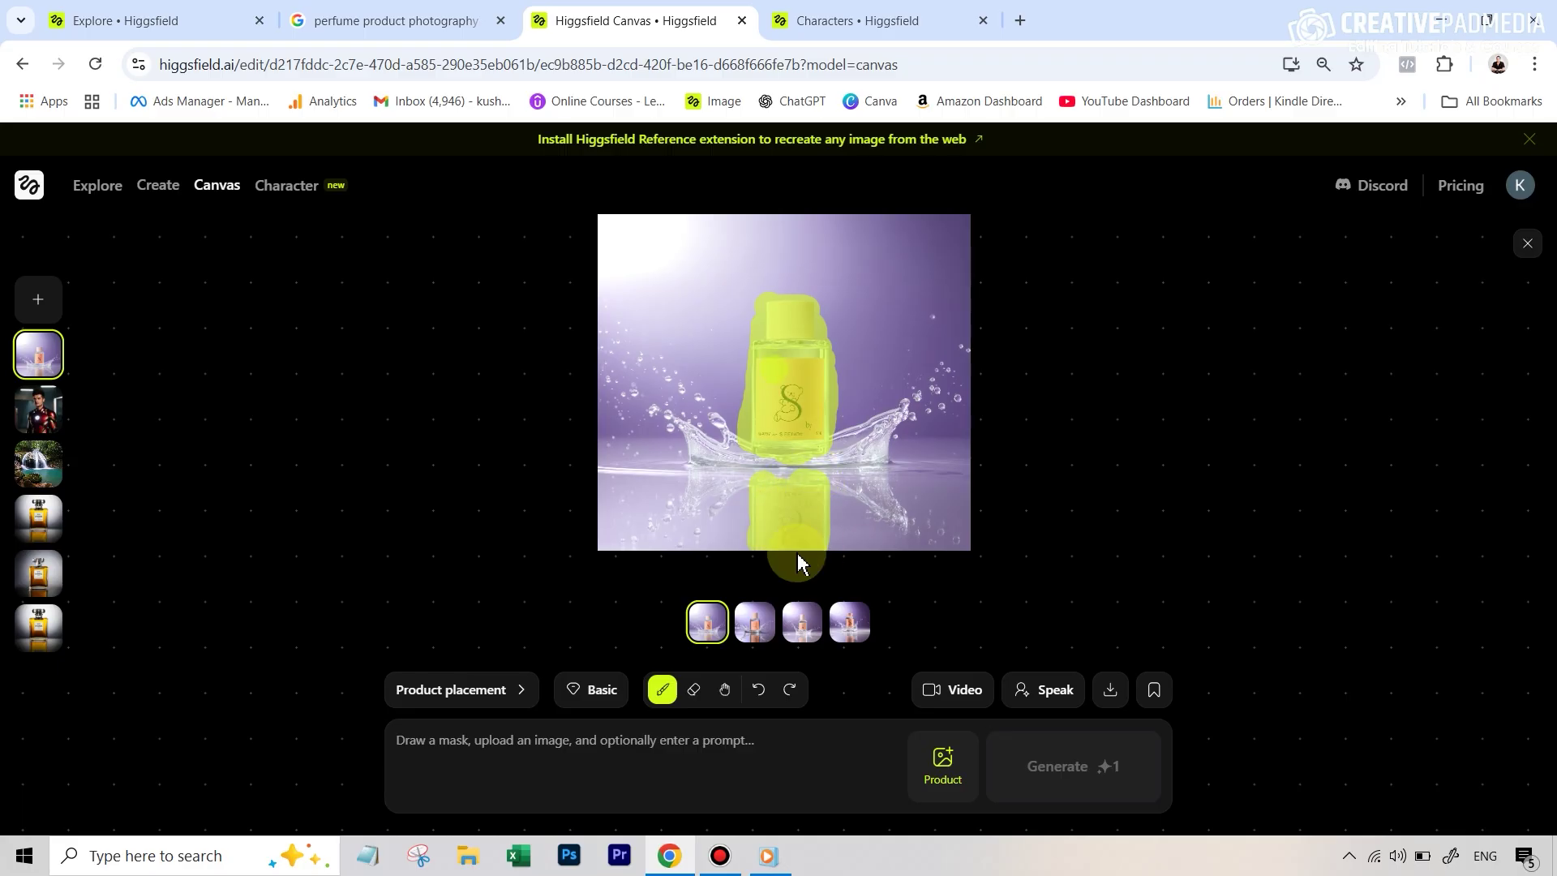
click(944, 767)
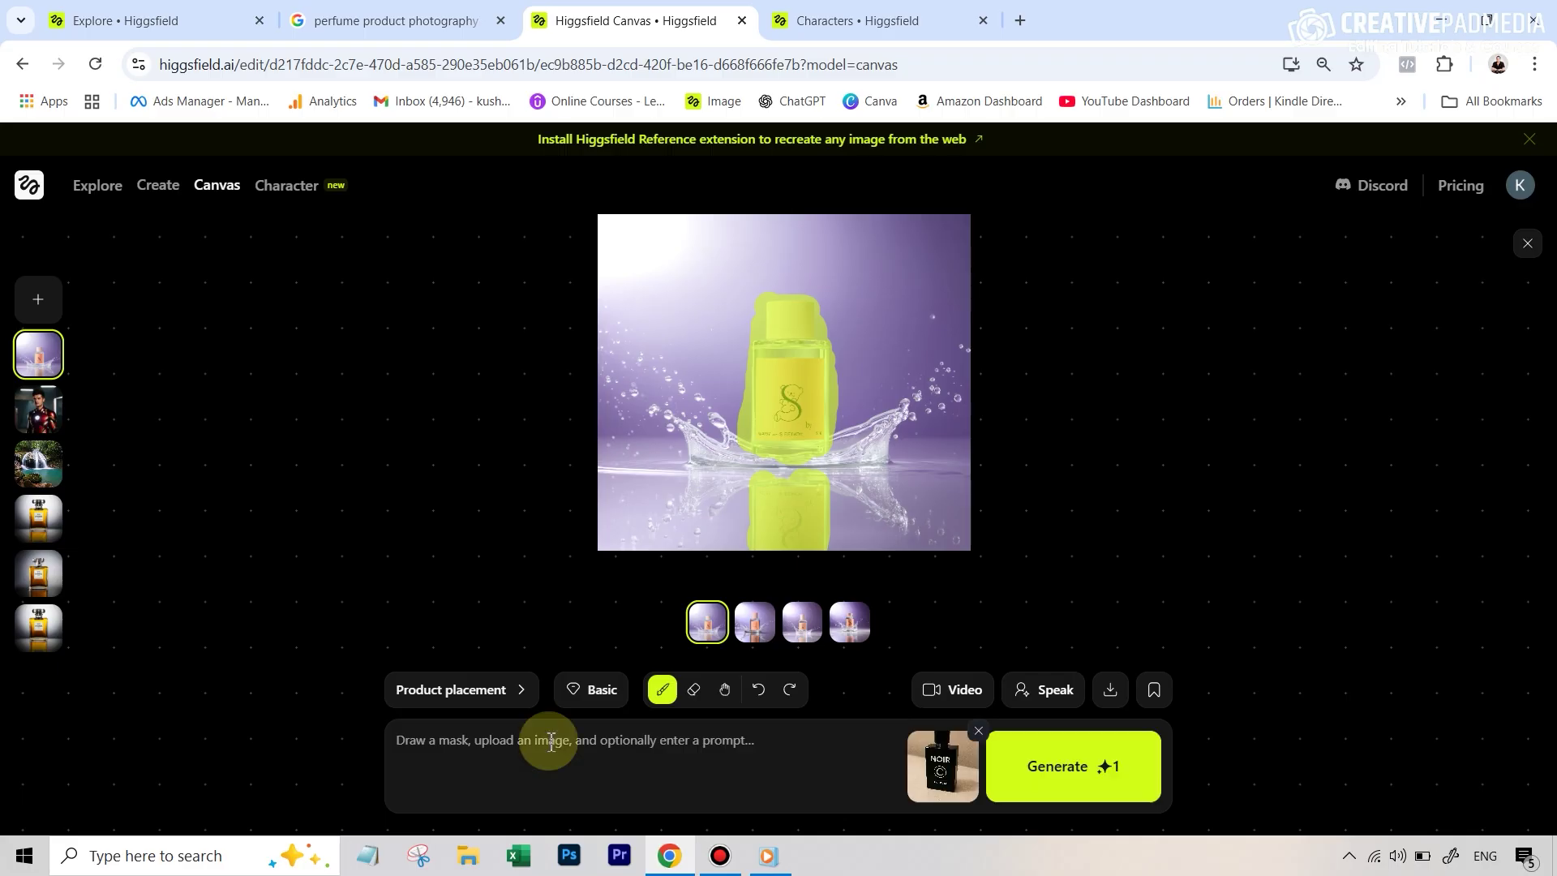
Step: Enter the prompt 'replace the bottle' and generate the NOIR bottle swap
click(550, 743)
text(replace the bottle)
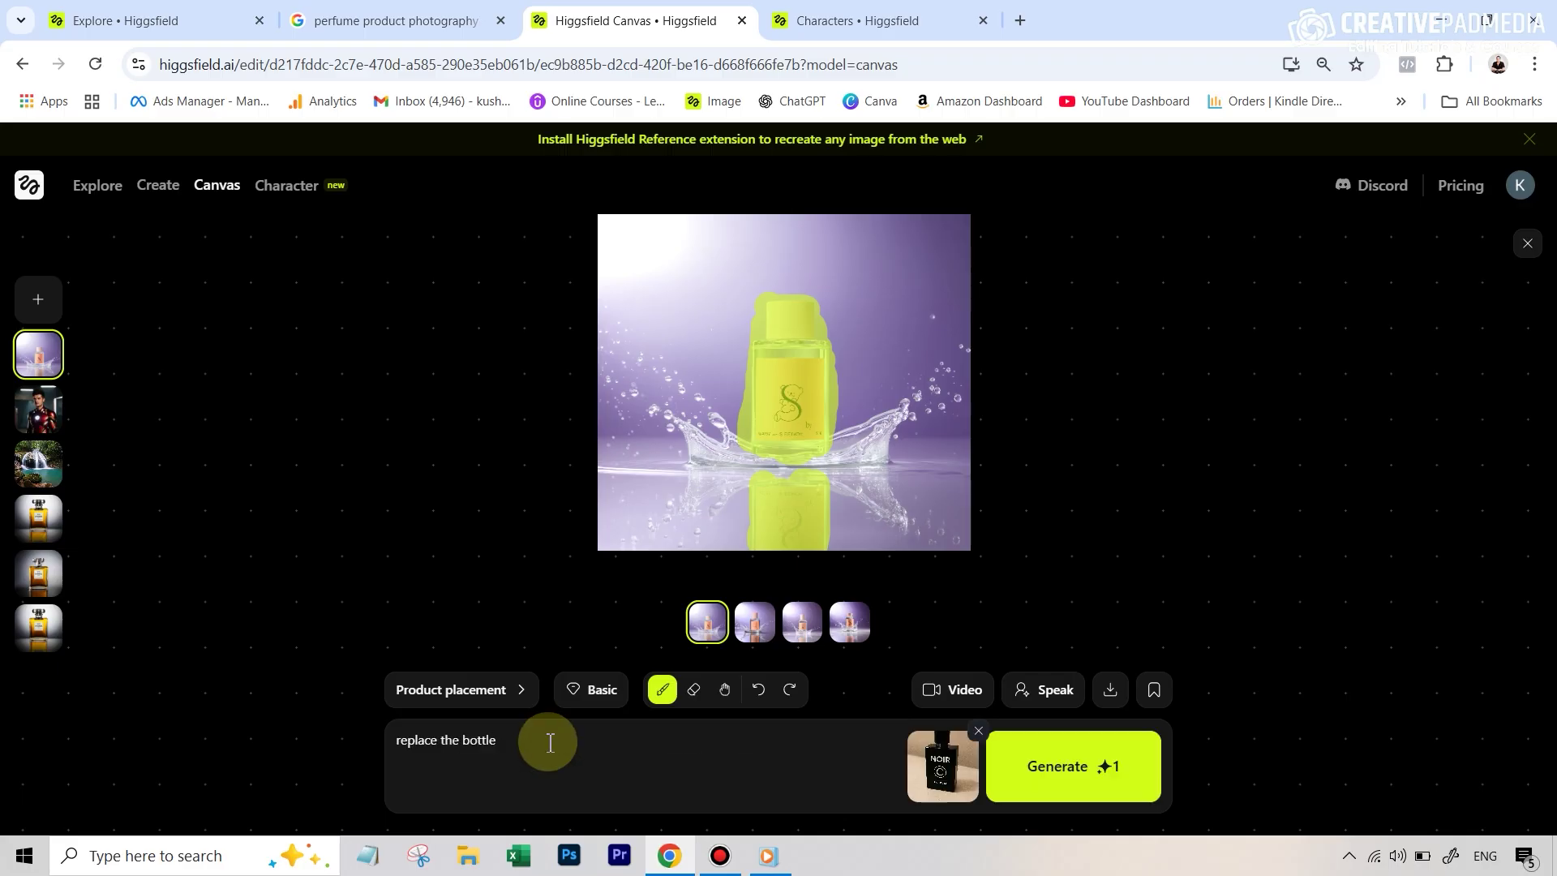
click(1103, 779)
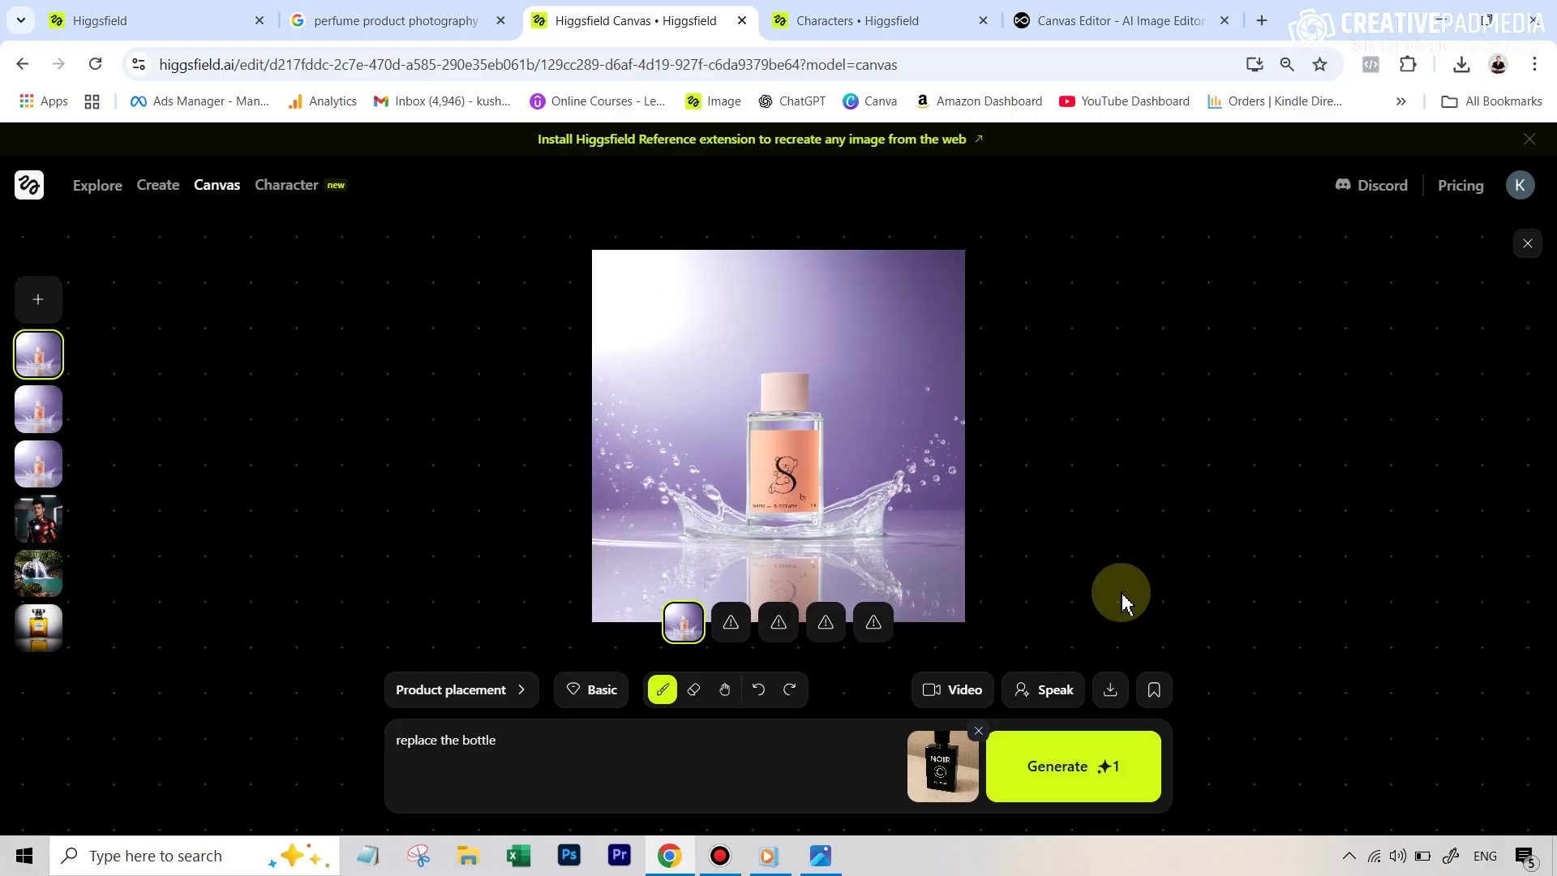
Step: Inspect the failed generation showing 'Failed to generate the image. Please try again.'
click(731, 630)
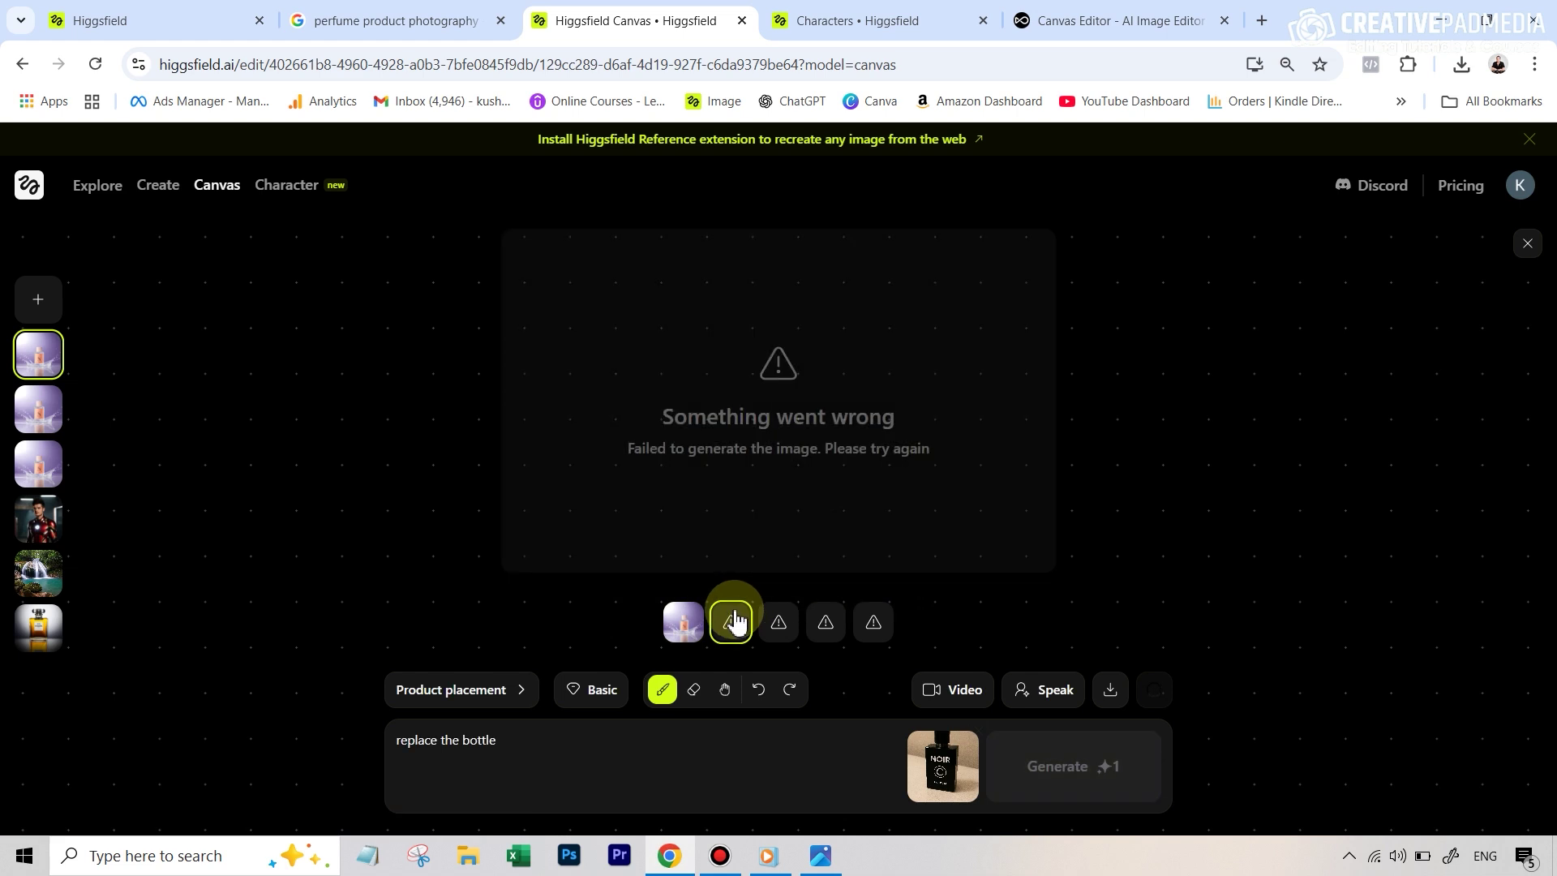